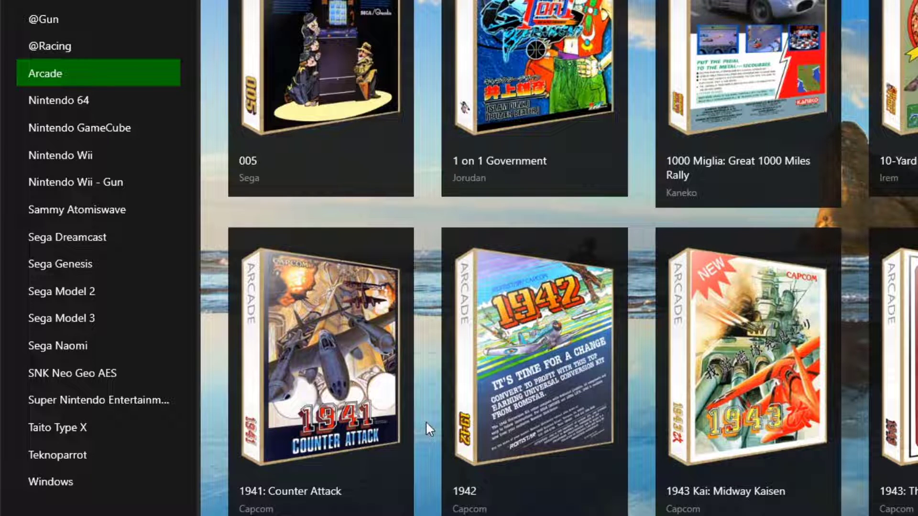
Switch to File Explorer and examine the emulator folders in LaunchBox\Emulators, including the contents of snes9x 1.60
mouse_move(227, 511)
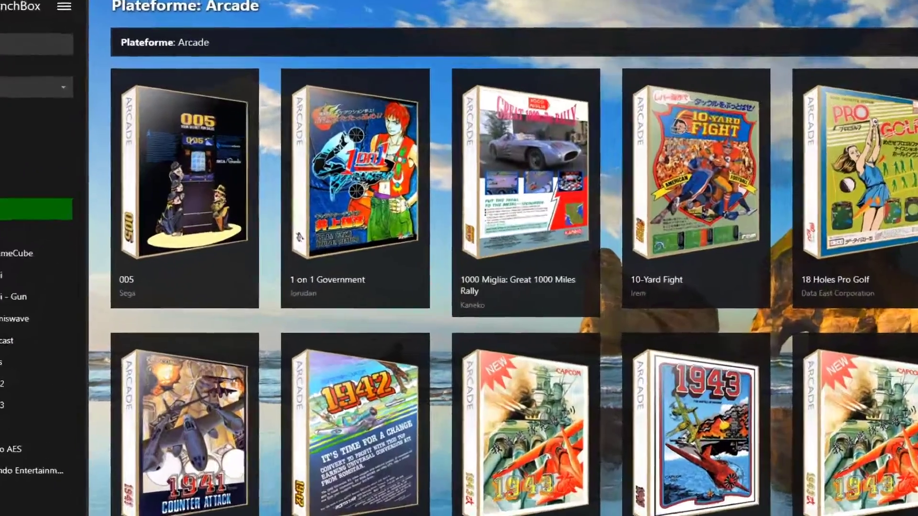
left_click(226, 510)
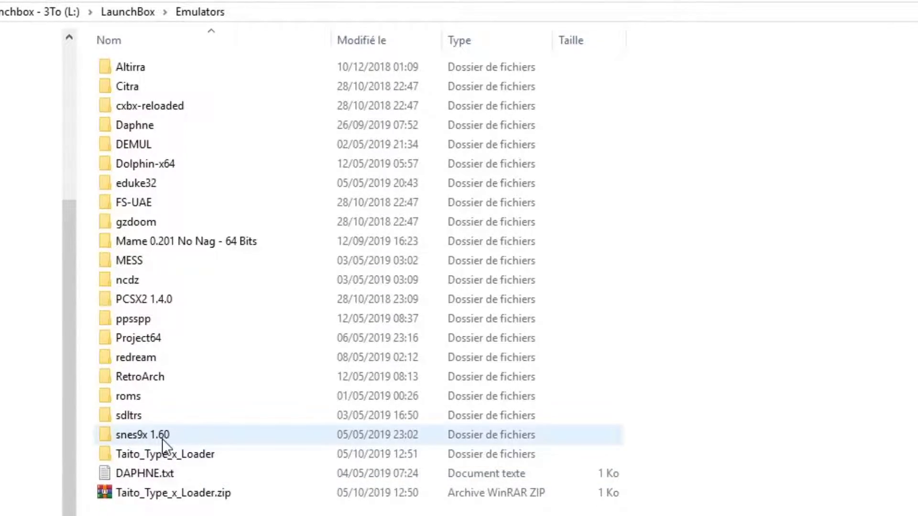
left_click(162, 439)
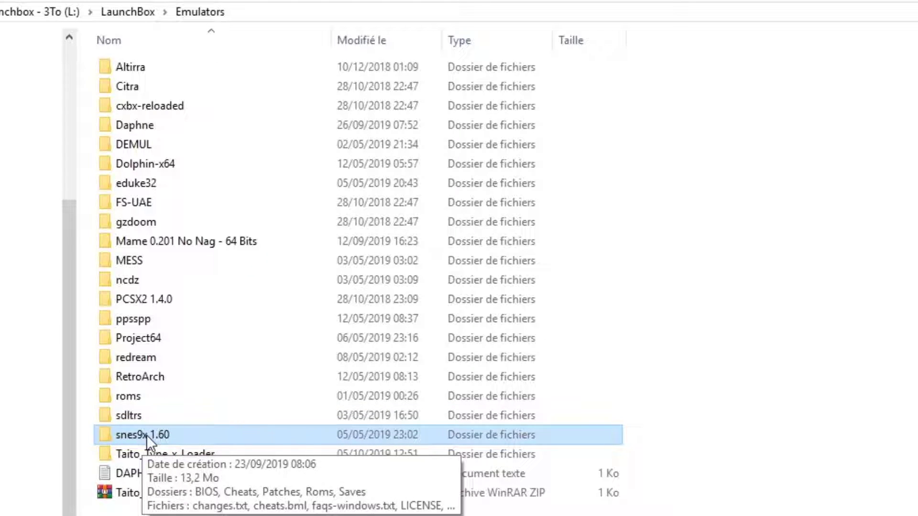
double_click(146, 436)
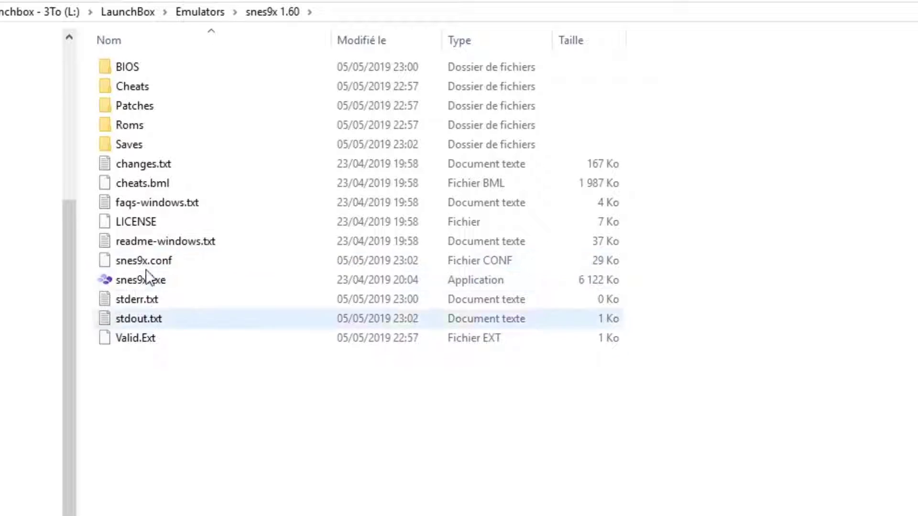
left_click(215, 9)
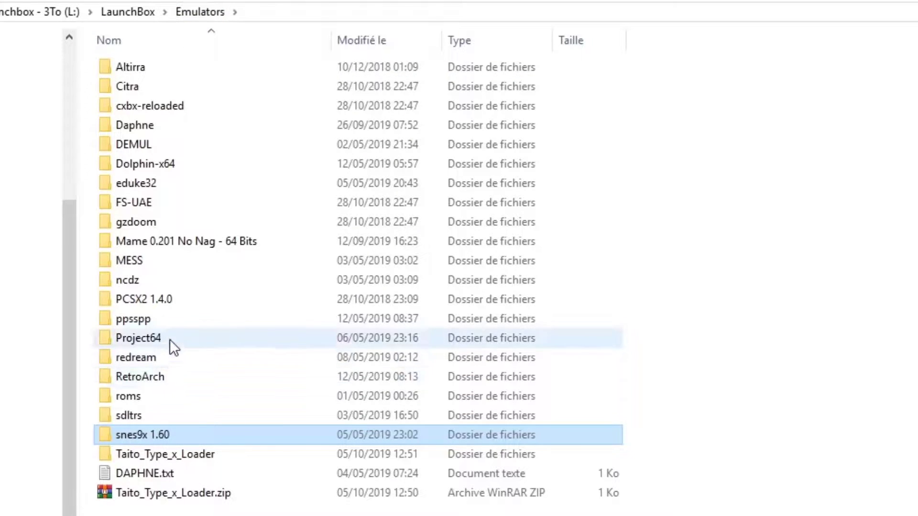
left_click(170, 339)
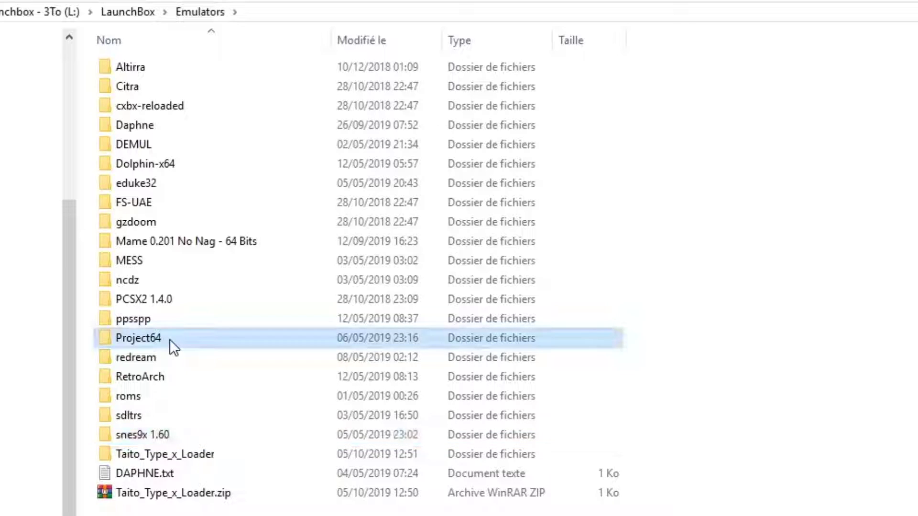
left_click(165, 297)
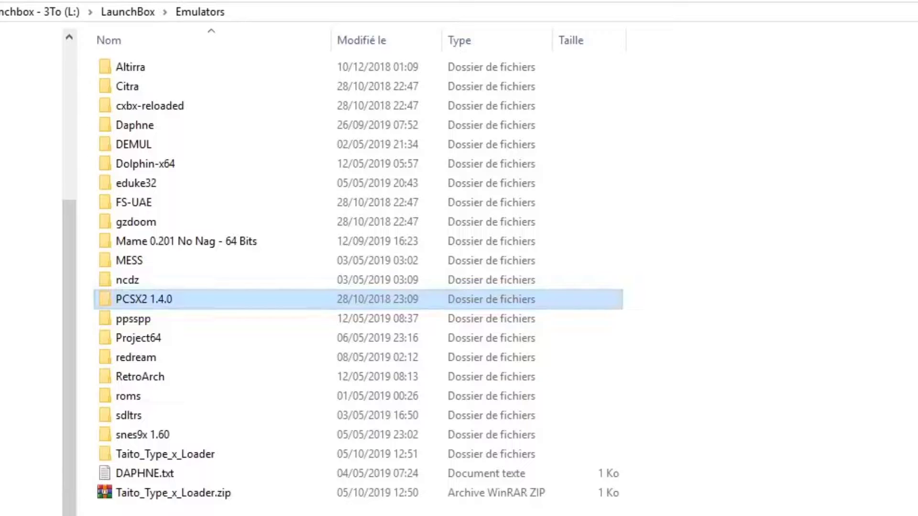
Browse to the LaunchBox\Emulateurs folder and look through its RetroArch 1.79 subfolder
left_click(151, 14)
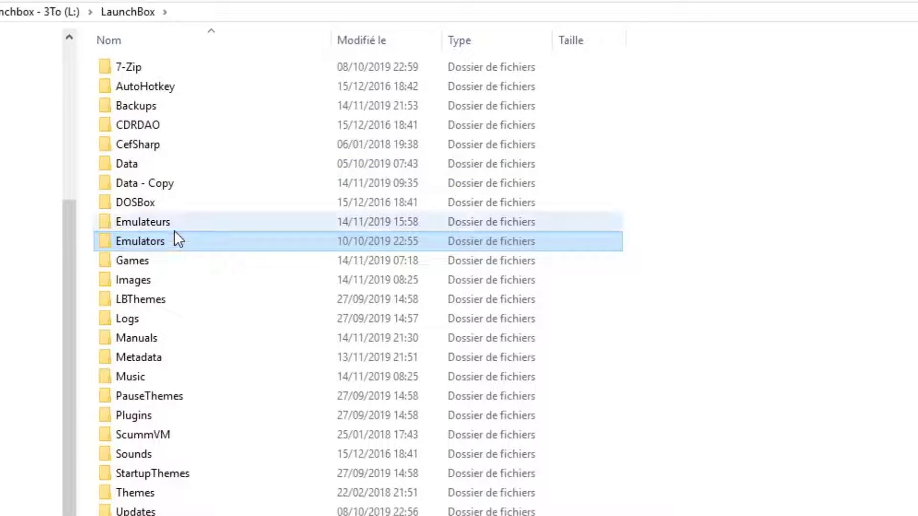
left_click(177, 225)
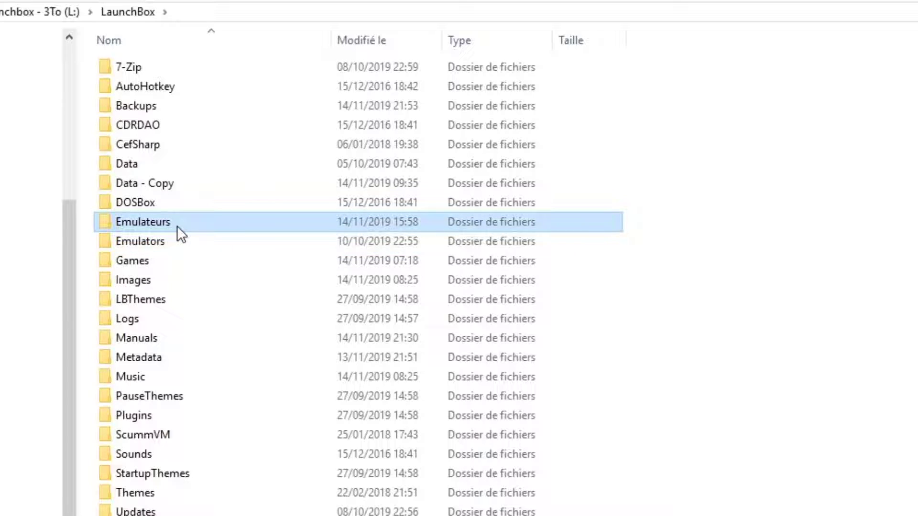
double_click(177, 226)
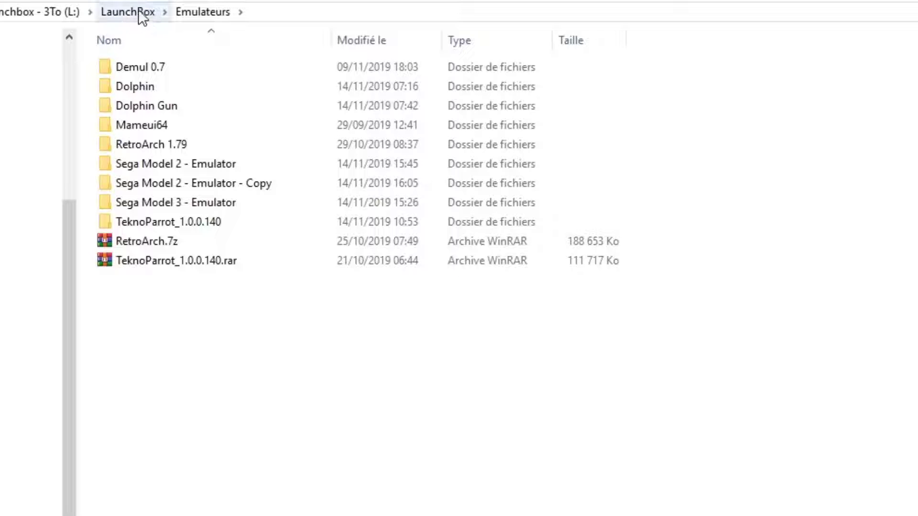
double_click(154, 143)
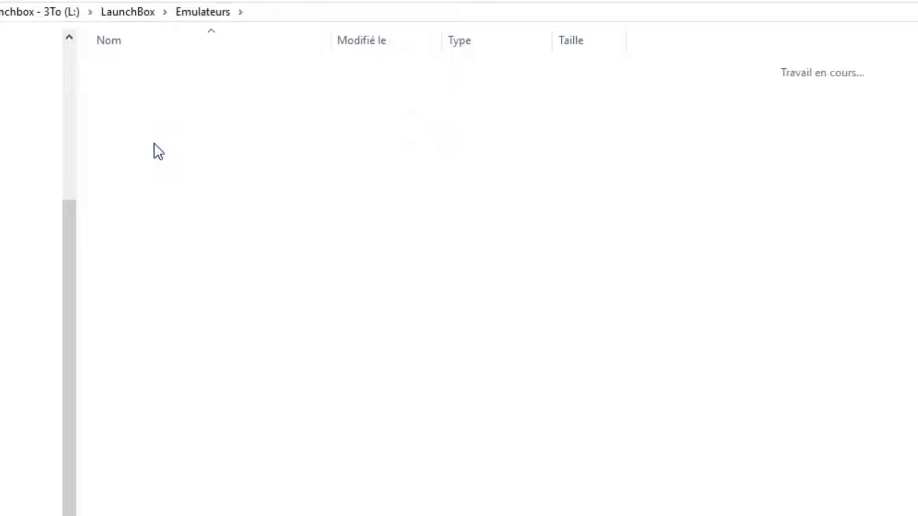
scroll(228, 506, "down", 6)
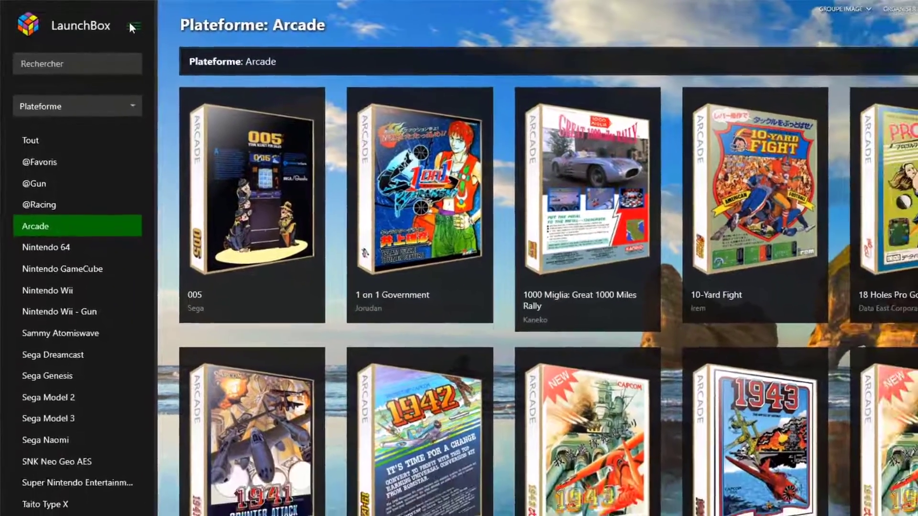
Switch to LaunchBox, open the emulator manager and start adding a new emulator named Retroarch
left_click(136, 25)
mouse_move(179, 85)
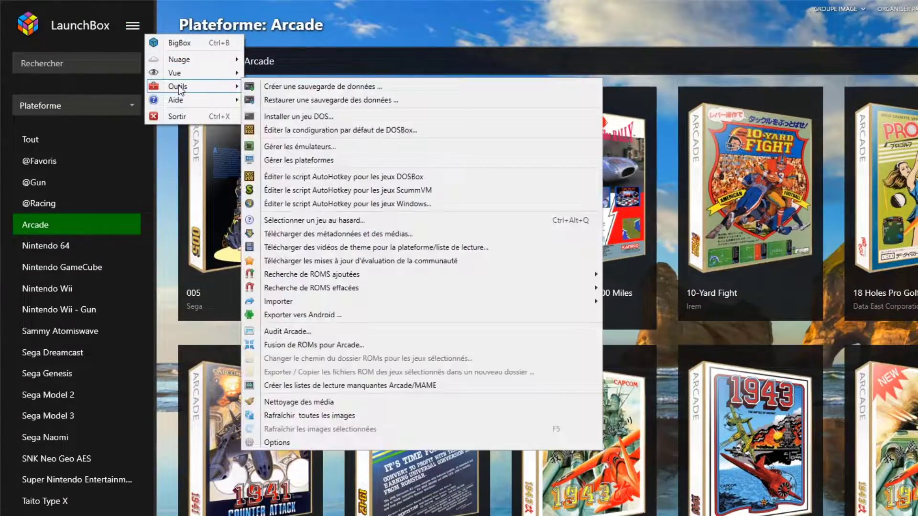
left_click(300, 146)
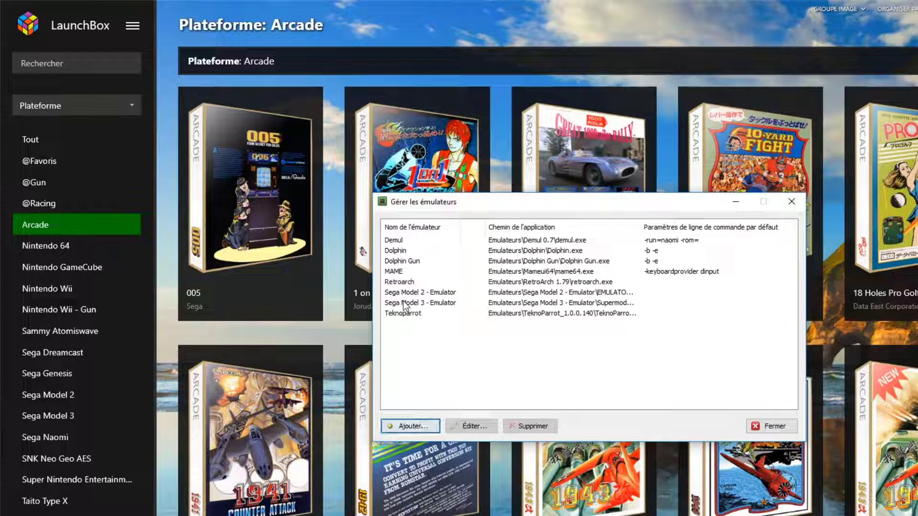
left_click(406, 282)
left_click(433, 427)
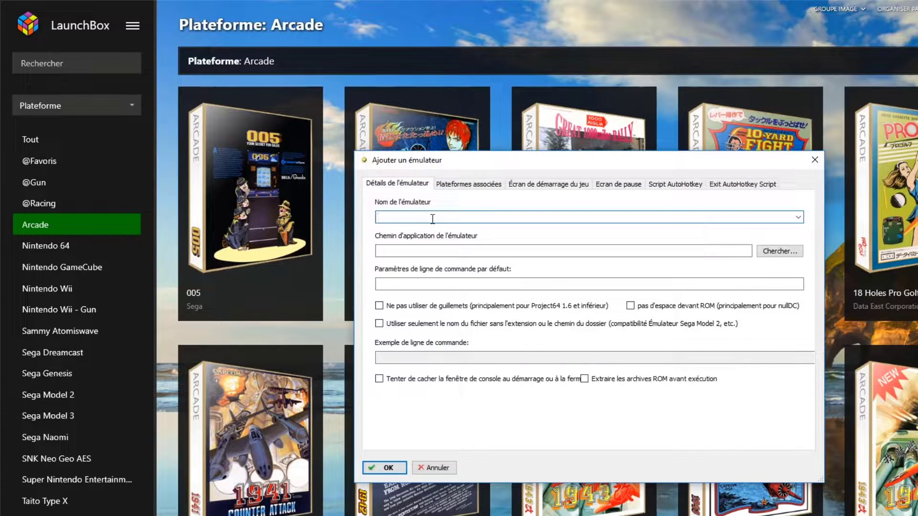
type("Retroarch")
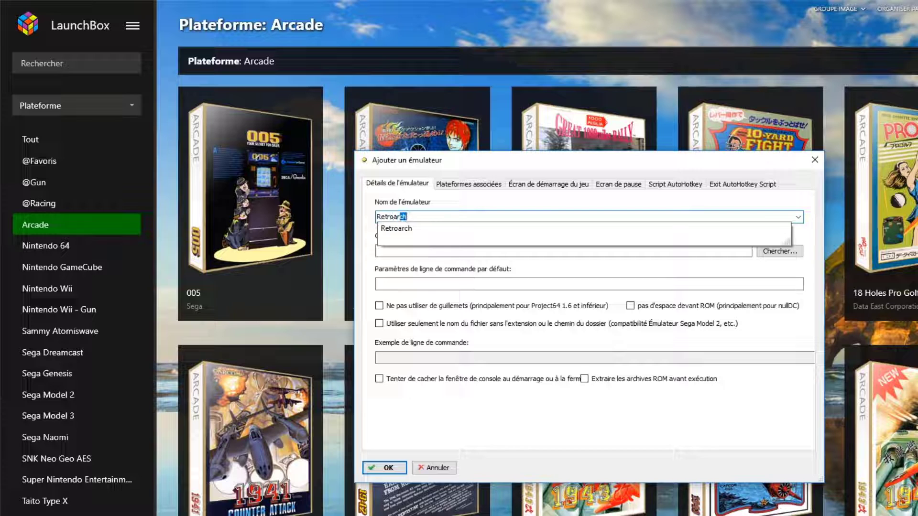
key("Return")
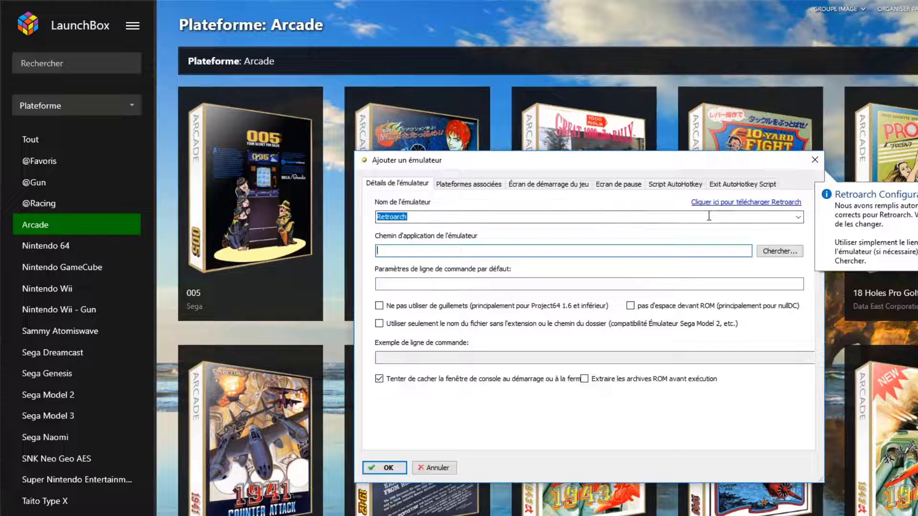
Change the new emulator's name to Demul to apply that emulator's preset
left_click(403, 220)
type("Demul")
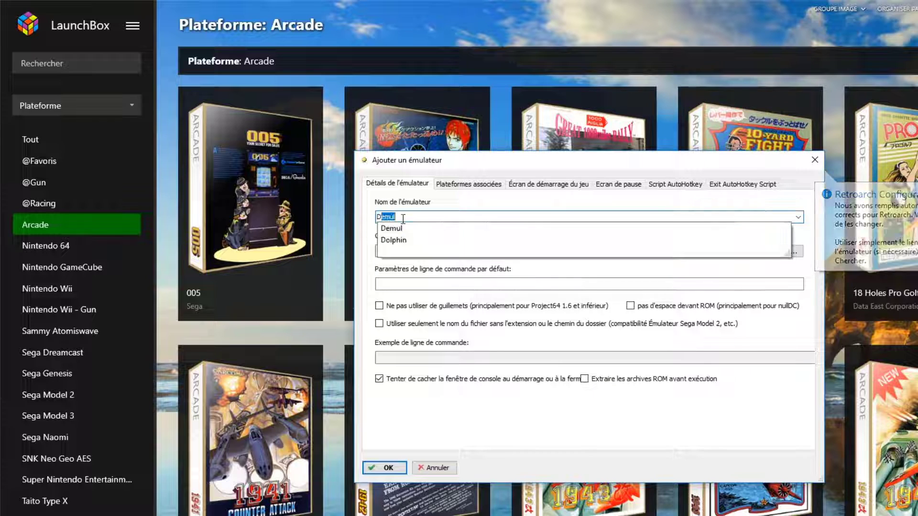
left_click(404, 250)
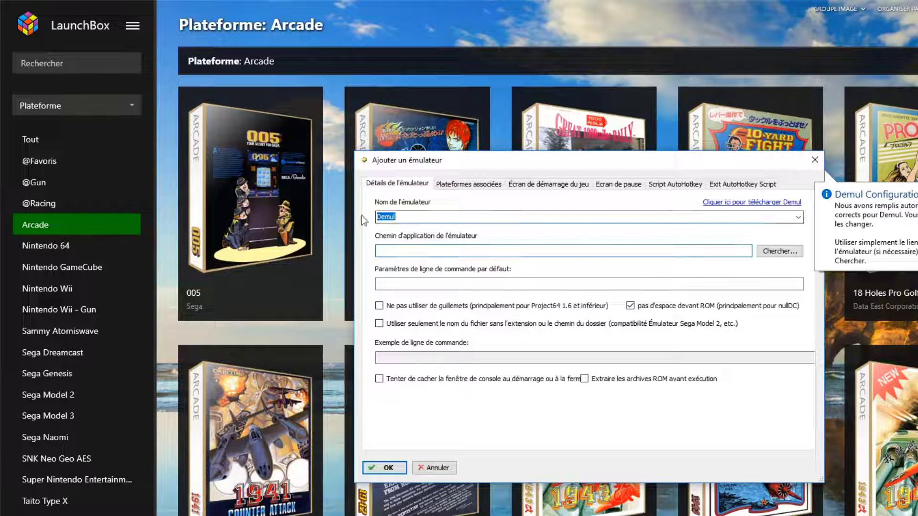
Set the new emulator's name to the predefined Retroarch entry
type("Retroarch")
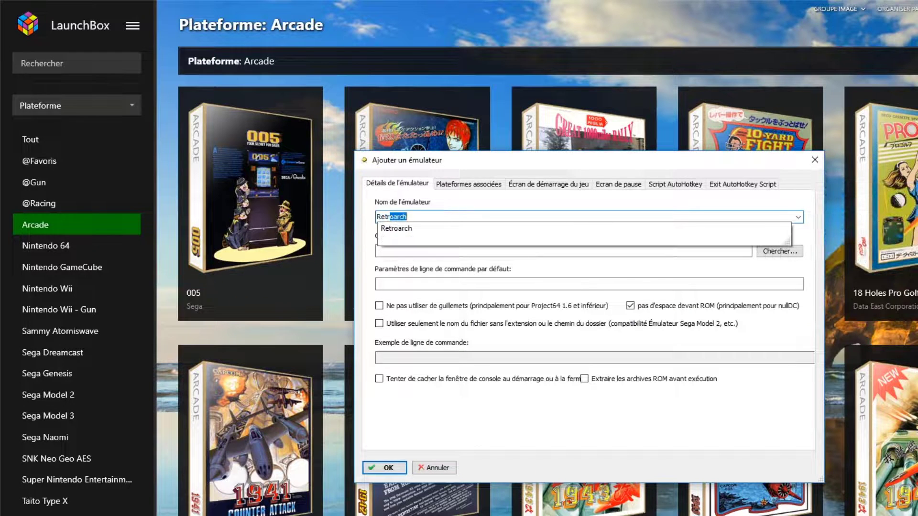
left_click(392, 230)
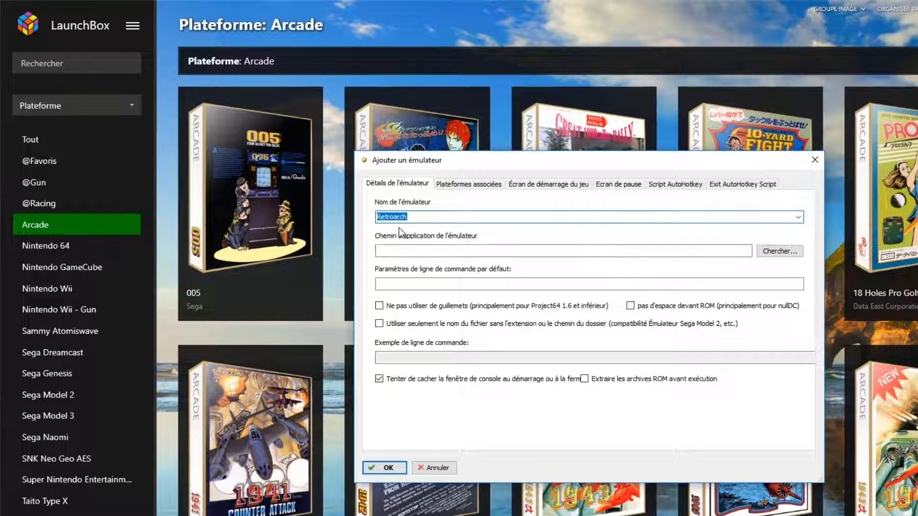
left_click(422, 218)
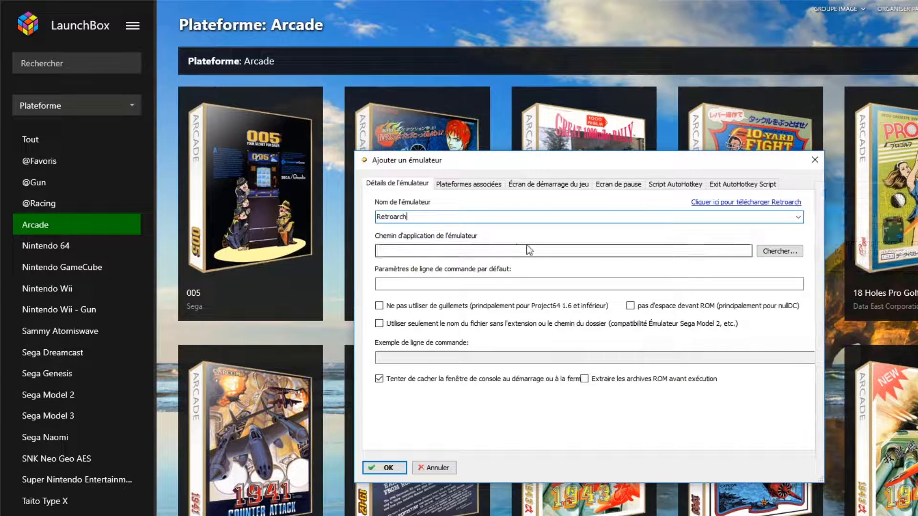
left_click(778, 251)
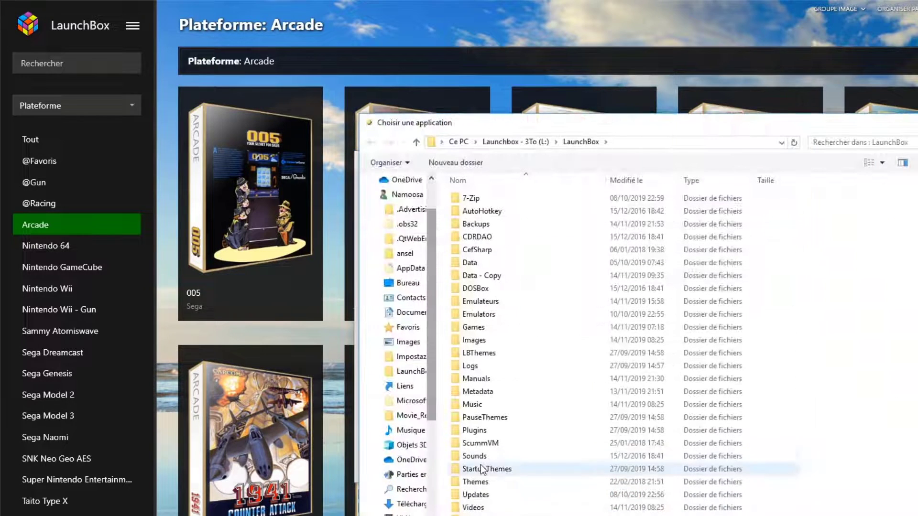
double_click(485, 303)
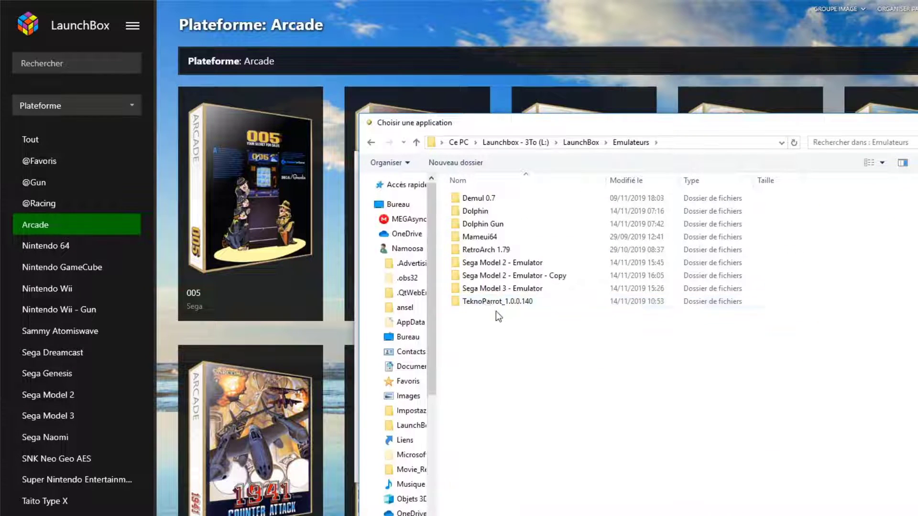
left_click(503, 252)
double_click(503, 253)
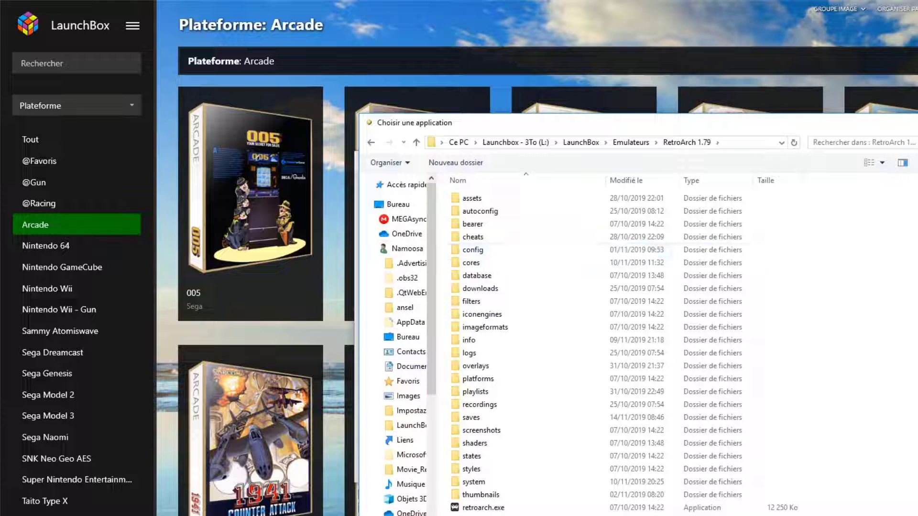
key("Escape")
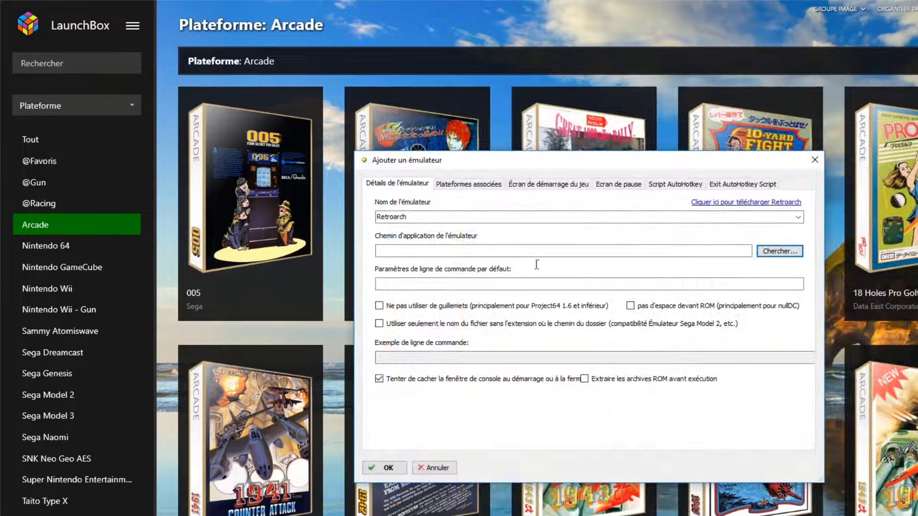
Set the emulator's application path to retroarch.exe from the Emulateurs\RetroArch 1.79 folder
left_click(794, 253)
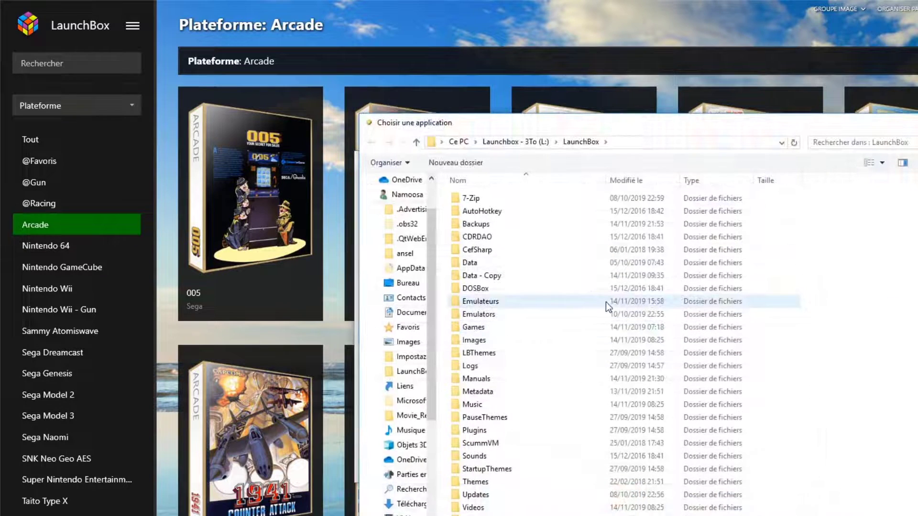
double_click(478, 302)
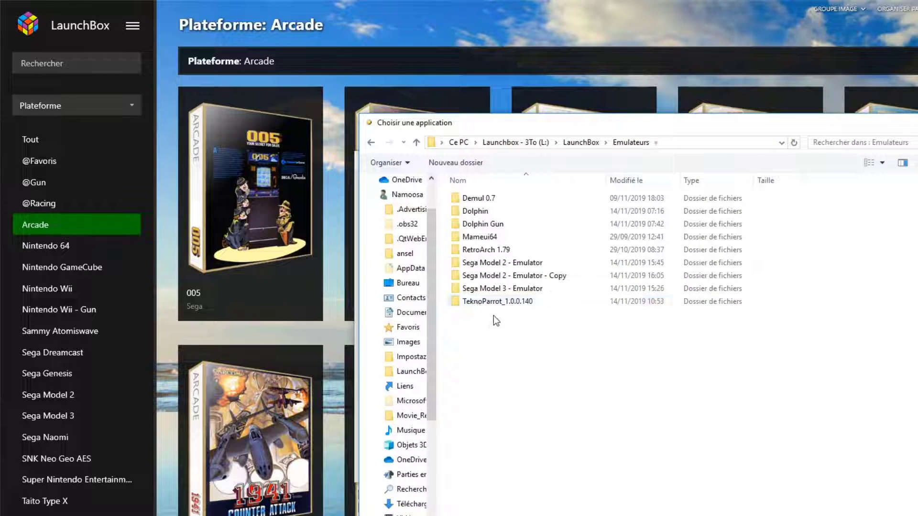
double_click(504, 254)
left_click(484, 508)
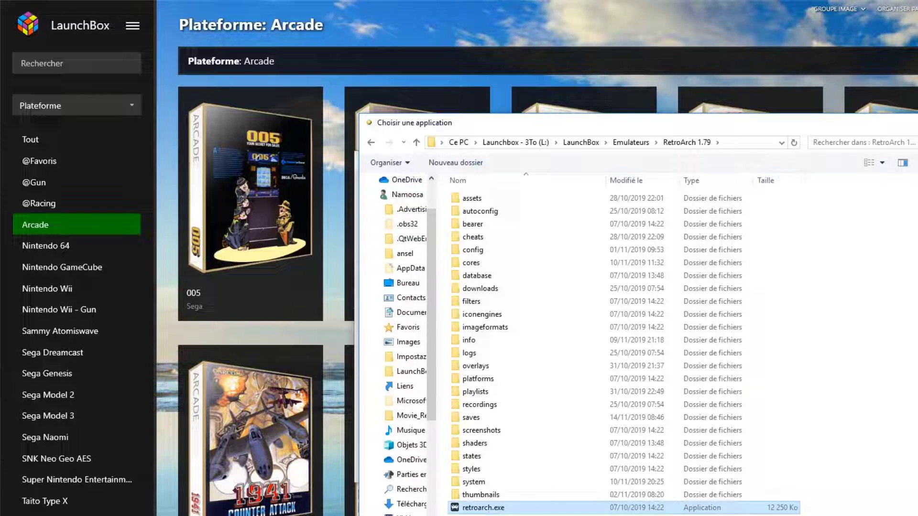
left_click_drag(760, 130, 917, 121)
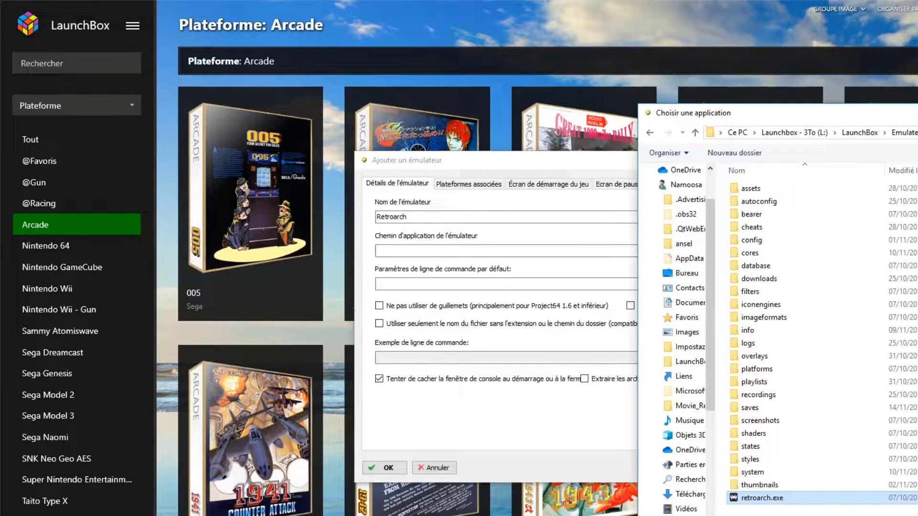
key("Return")
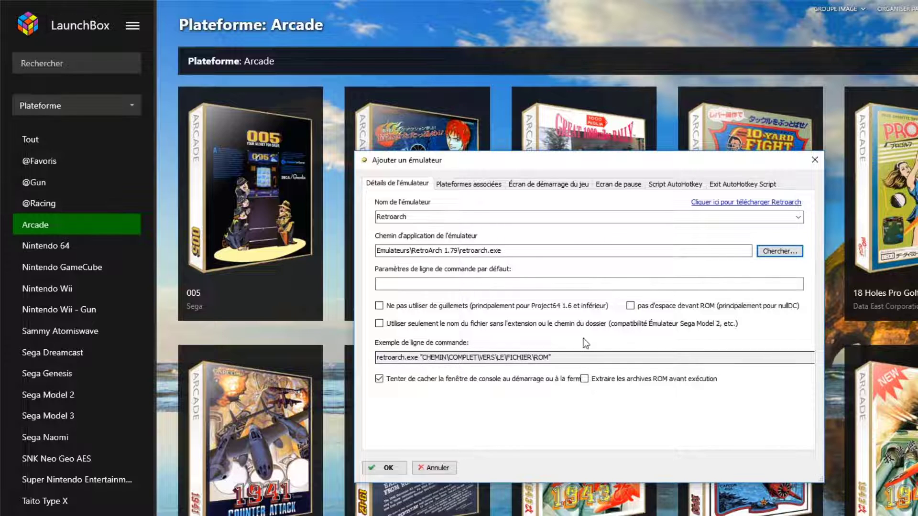
Review the new emulator's associated platforms and their cores, and select the SNK Neo Geo AES row
left_click(492, 187)
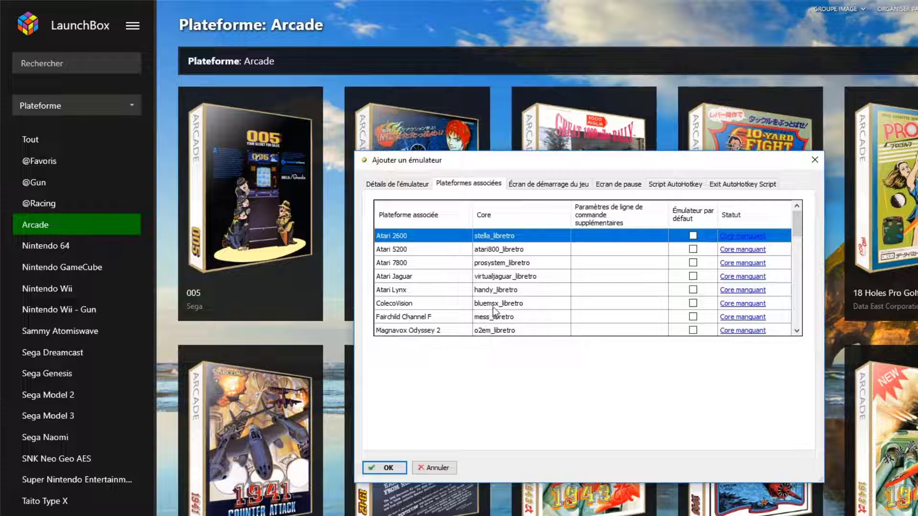
scroll(494, 306, "down", 2)
scroll(495, 305, "down", 6)
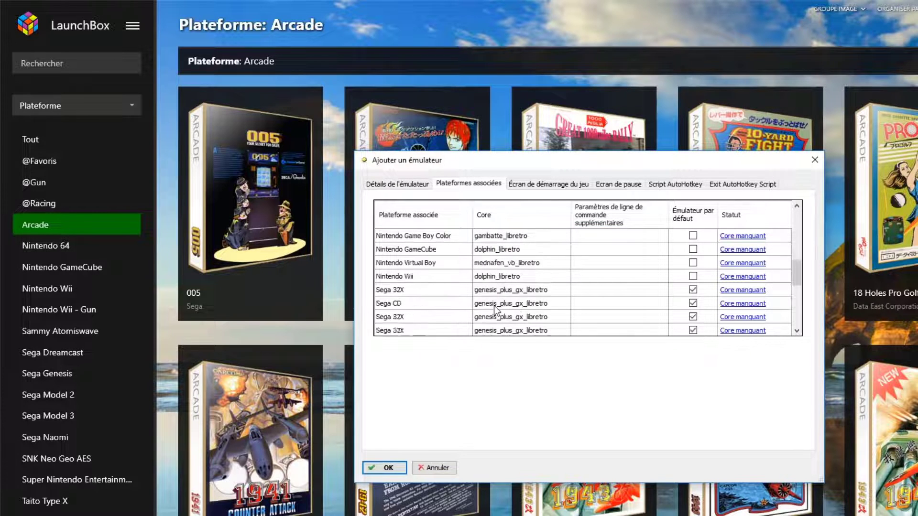
scroll(495, 305, "down", 2)
scroll(494, 306, "up", 3)
scroll(494, 306, "down", 1)
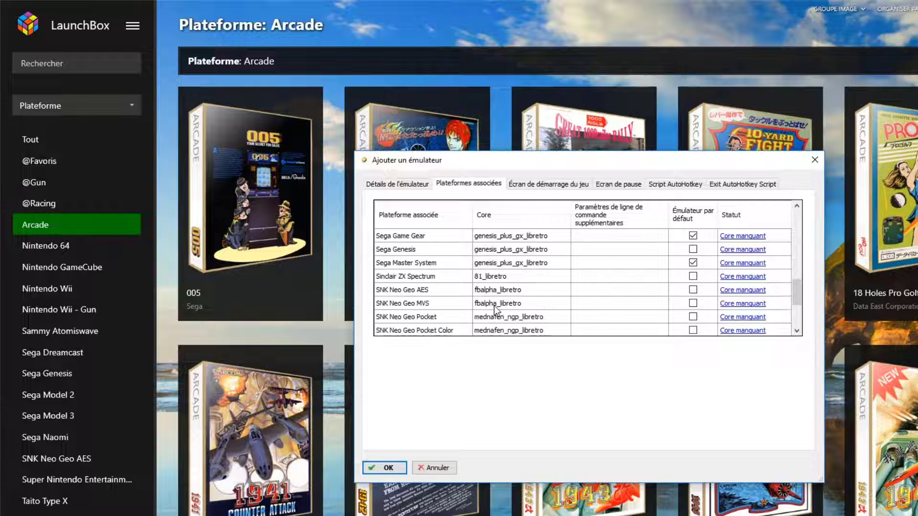
left_click(513, 292)
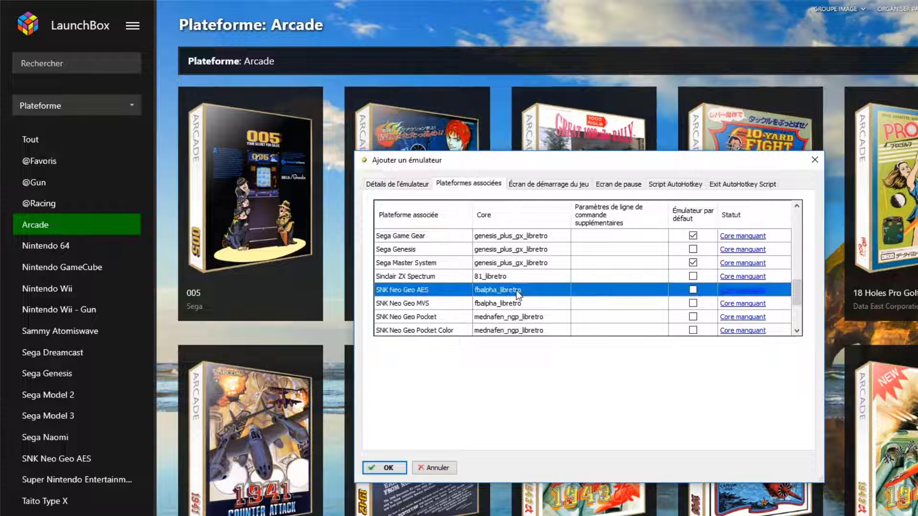
Look through the cores offered for SNK Neo Geo AES, return to the emulator details, and discard the new emulator
left_click(519, 291)
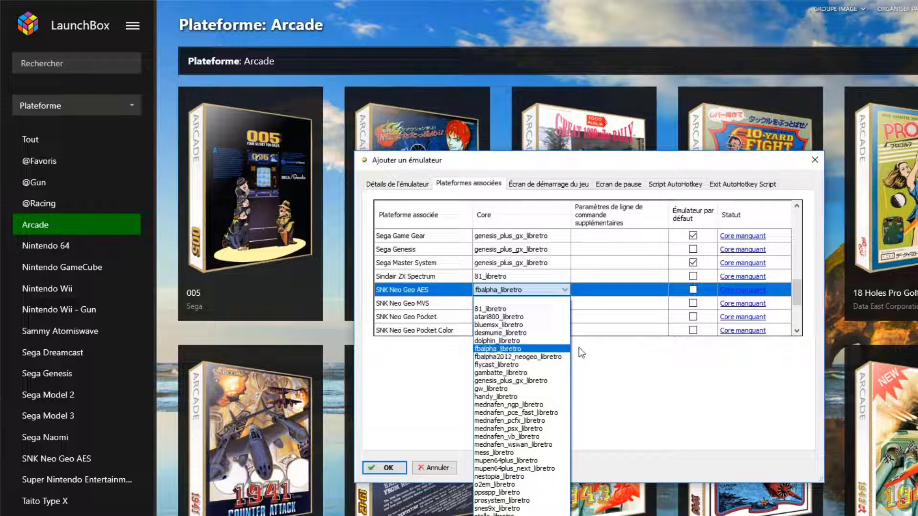
left_click(616, 351)
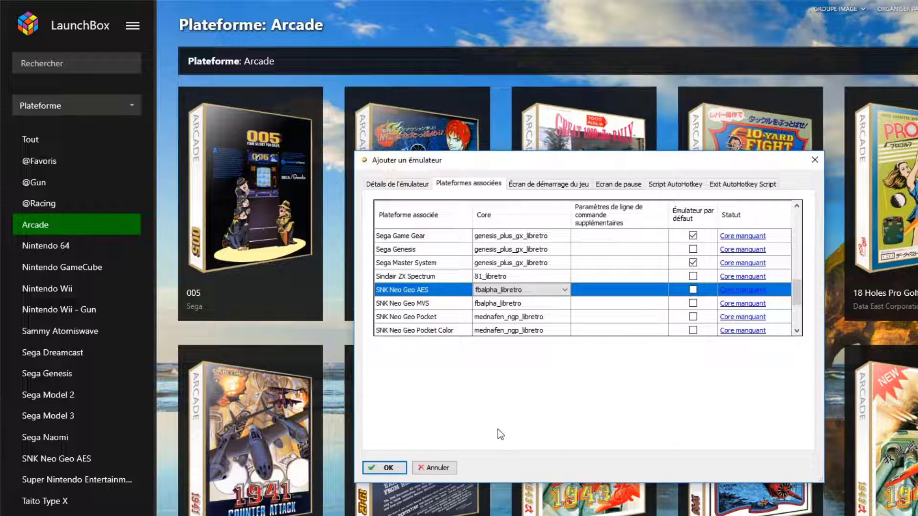
left_click(414, 185)
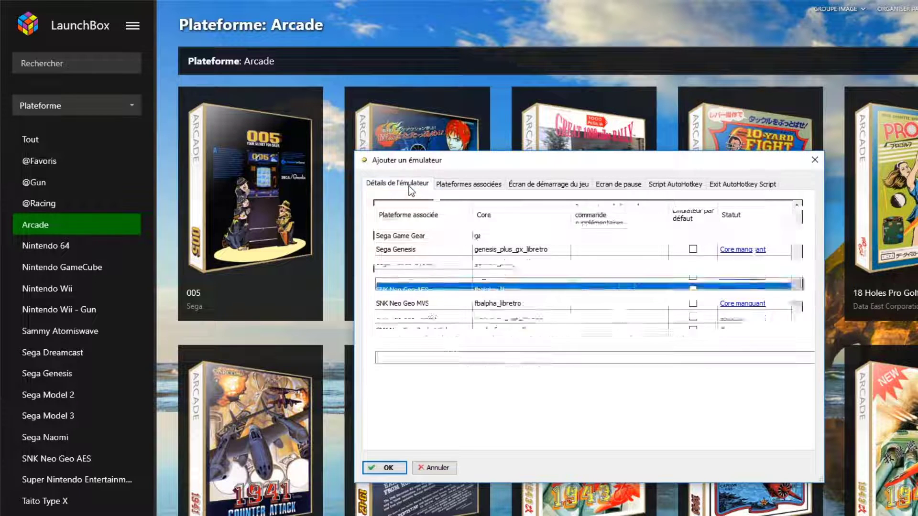
left_click(444, 469)
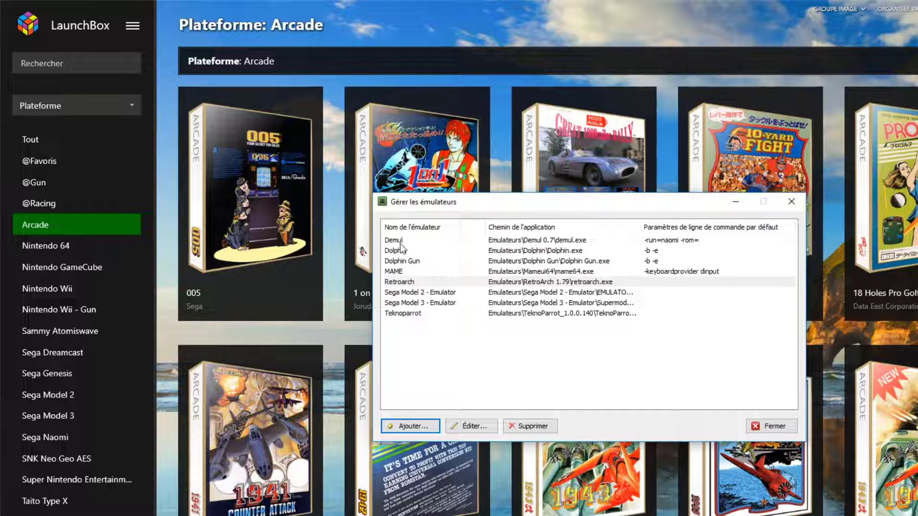
Review the Demul emulator's application path, command-line parameters and associated platforms, and close it without saving
double_click(575, 242)
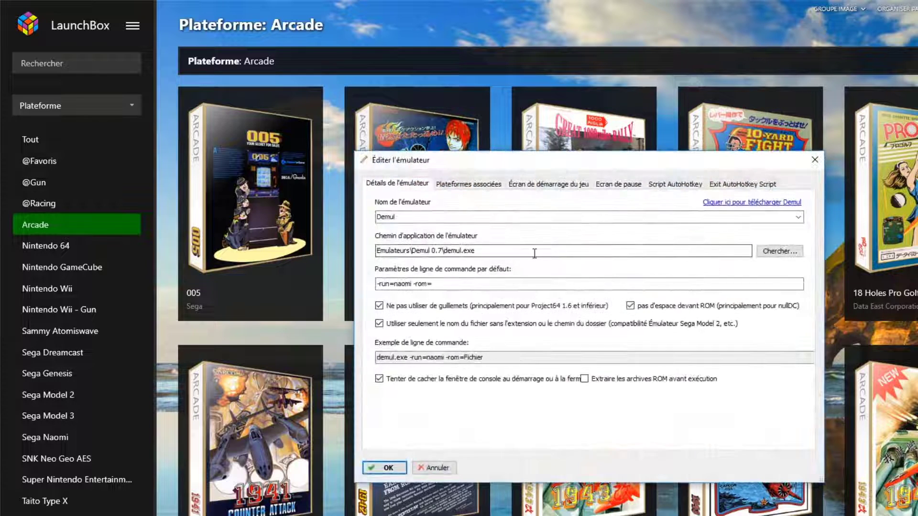
left_click(477, 250)
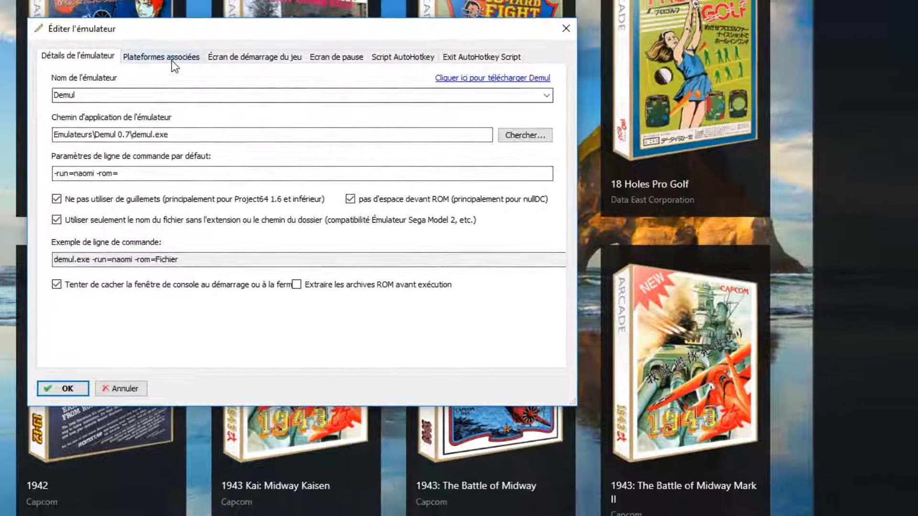
left_click(171, 60)
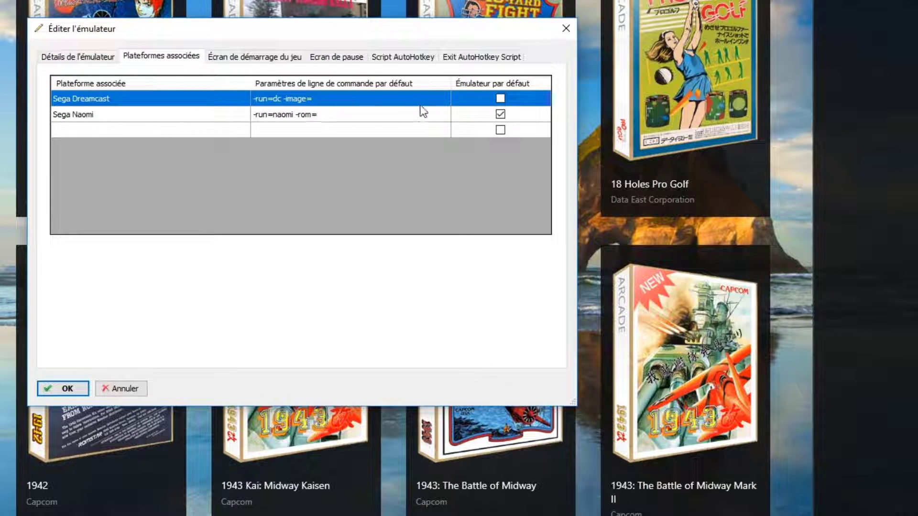
left_click(109, 117)
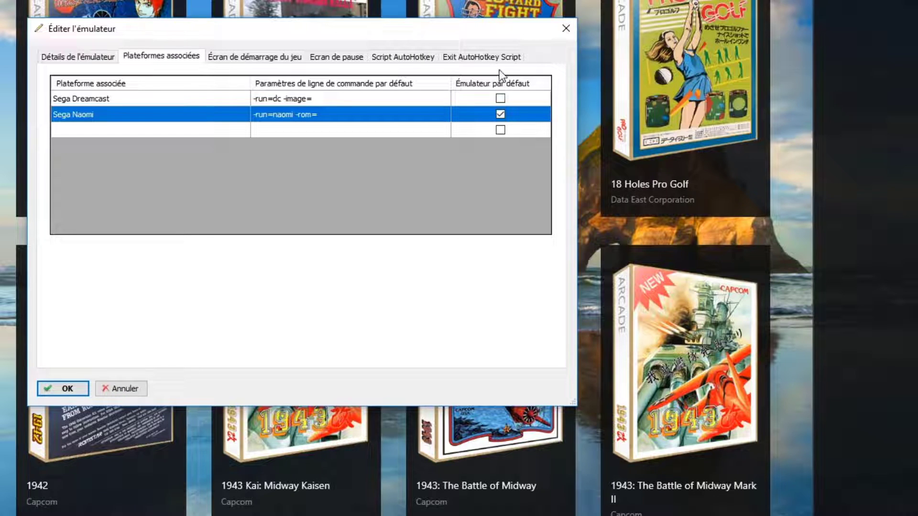
left_click(136, 392)
Review the Dolphin emulator's name, default parameters and associated platforms, and close it without saving
double_click(98, 134)
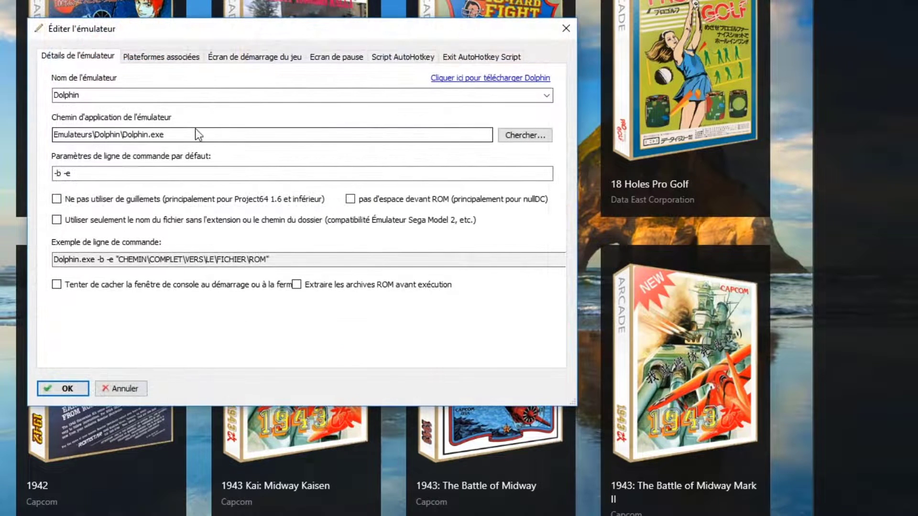
double_click(119, 97)
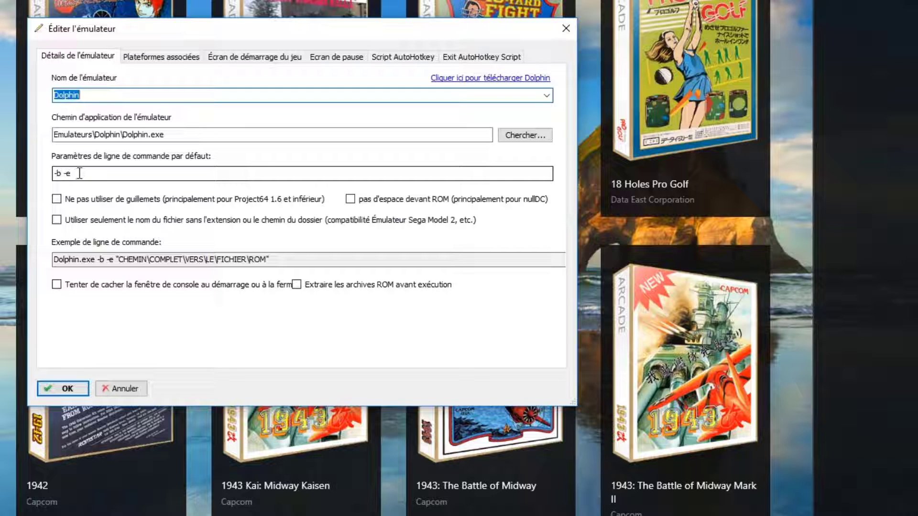
left_click(186, 57)
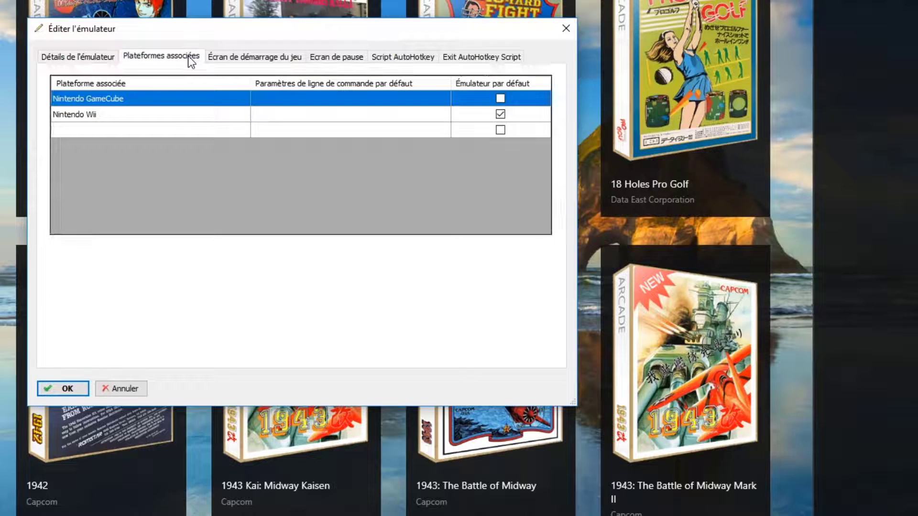
left_click(110, 119)
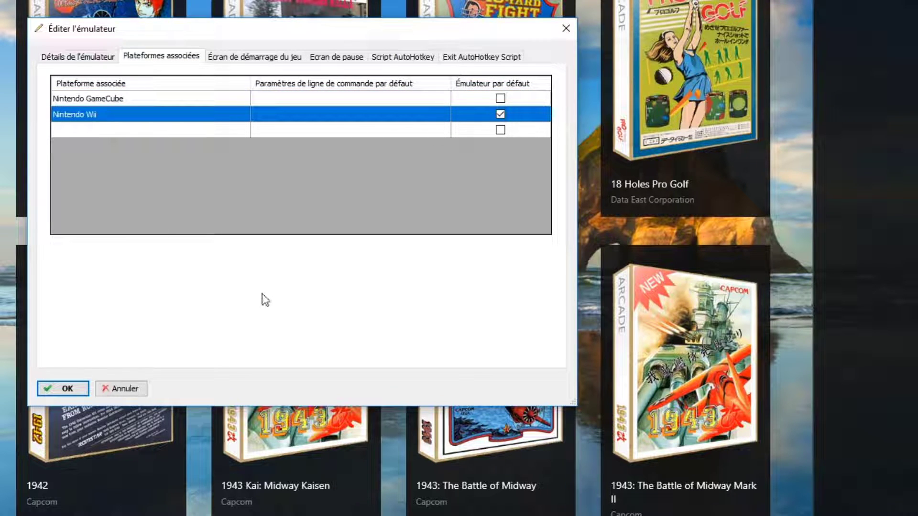
left_click(139, 394)
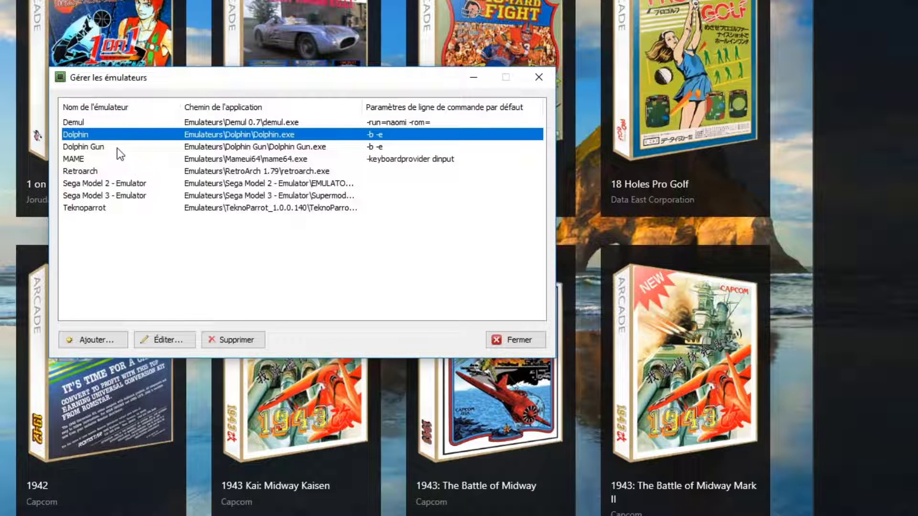
Inspect the Dolphin Gun emulator's details and locate its separate folder inside LaunchBox\Emulateurs in File Explorer
left_click(120, 148)
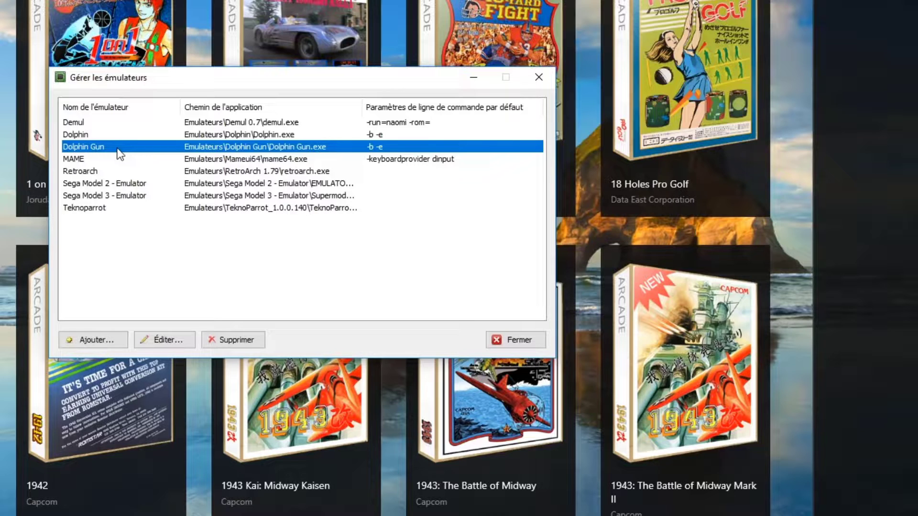
double_click(120, 148)
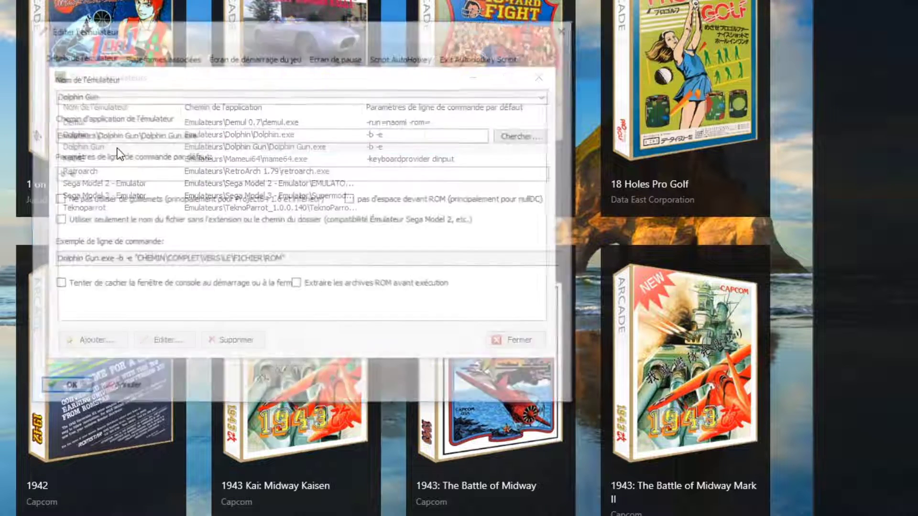
left_click(78, 94)
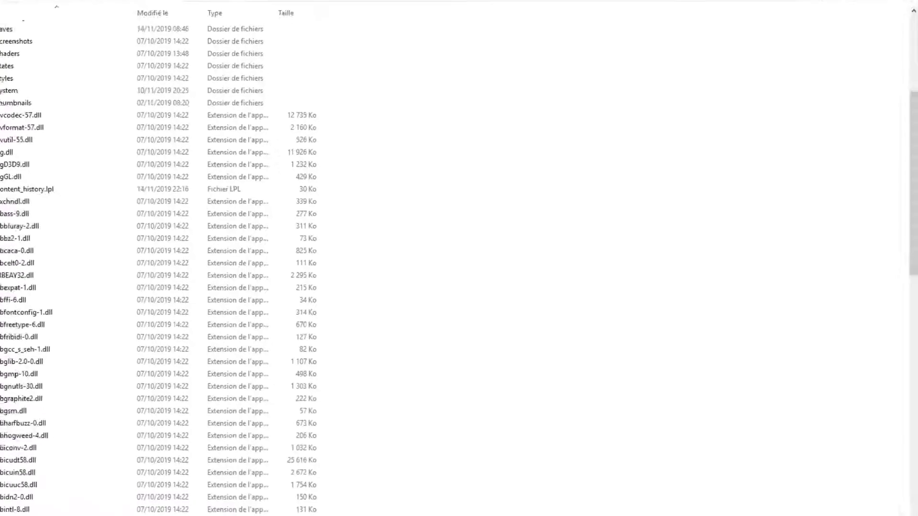
left_click(95, 34)
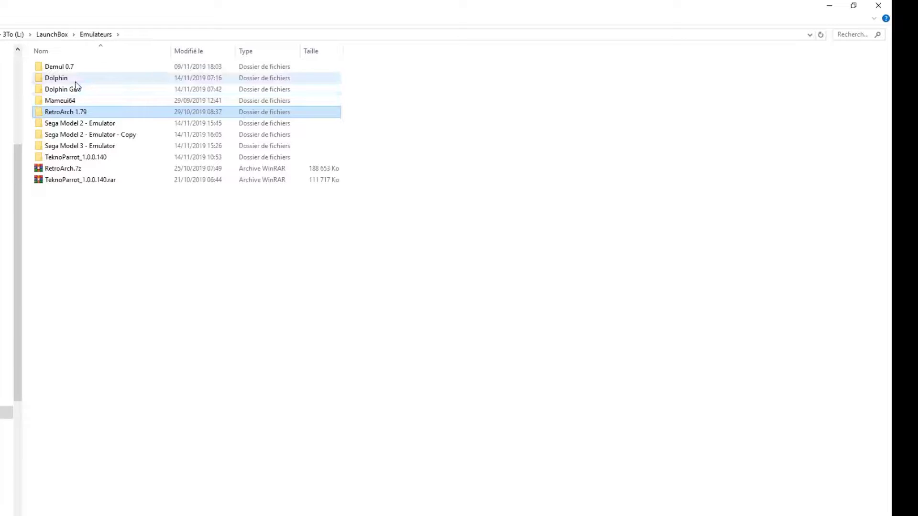
left_click(78, 92)
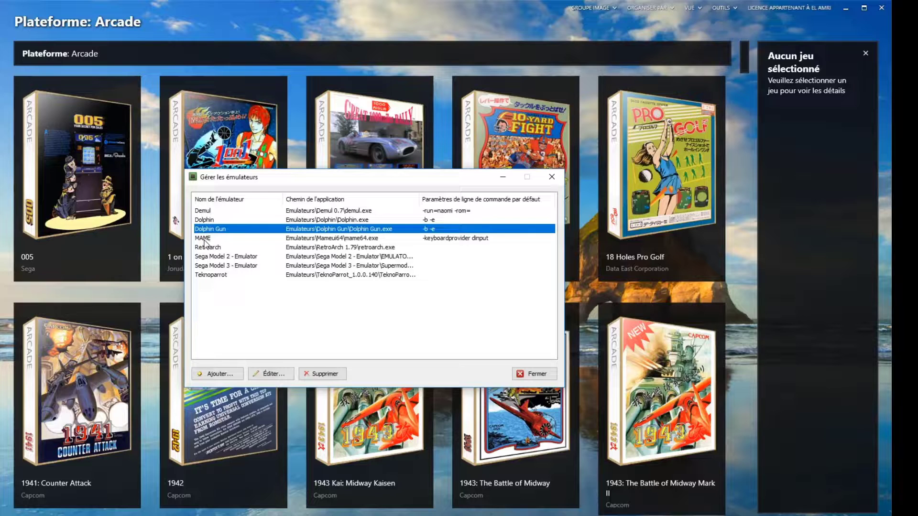
Review the MAME entry and the Sega Model 2 - Emulator's details and associated platforms, leaving them unsaved
left_click(204, 238)
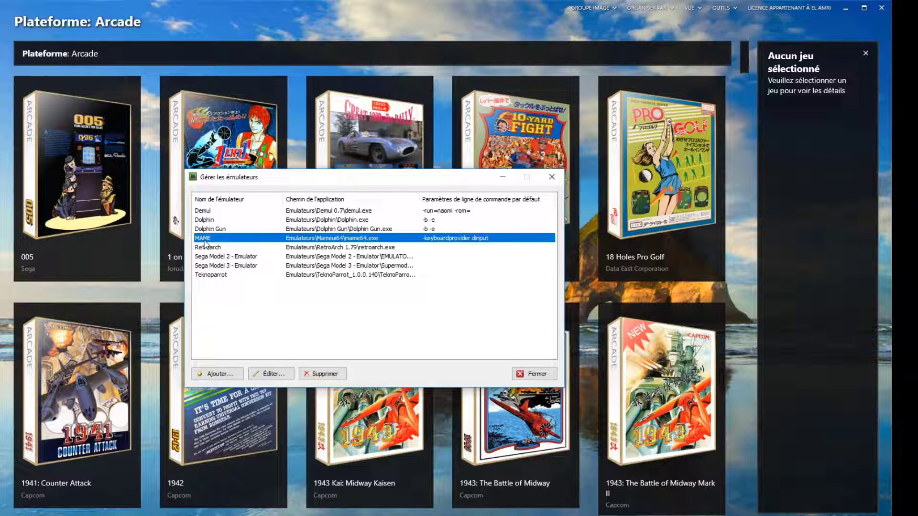
double_click(216, 256)
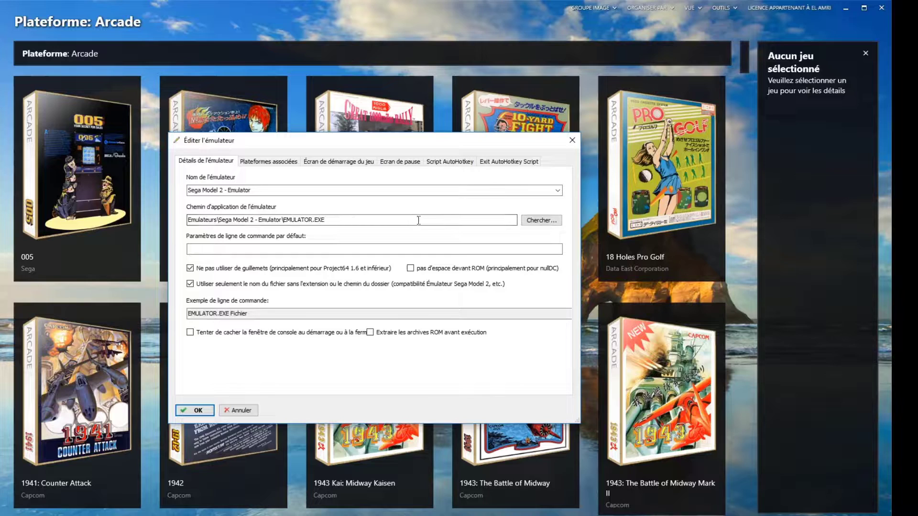
left_click(268, 161)
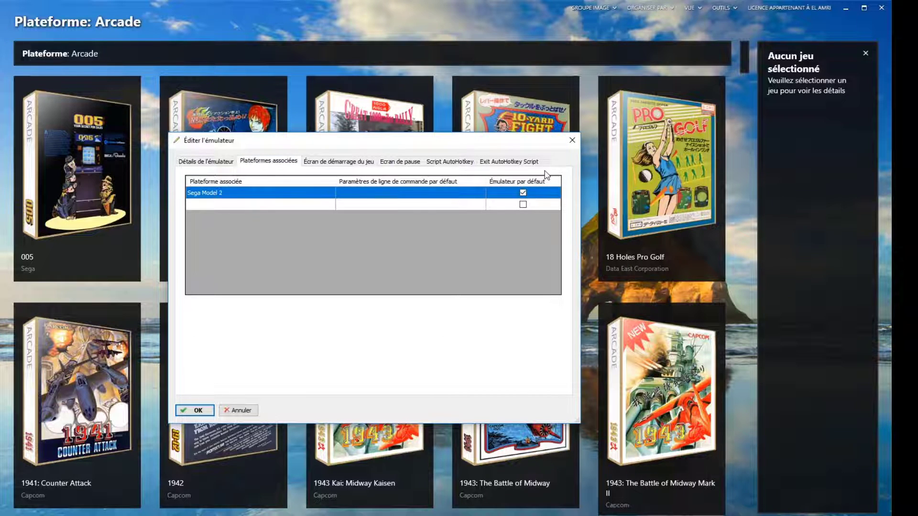
left_click(248, 411)
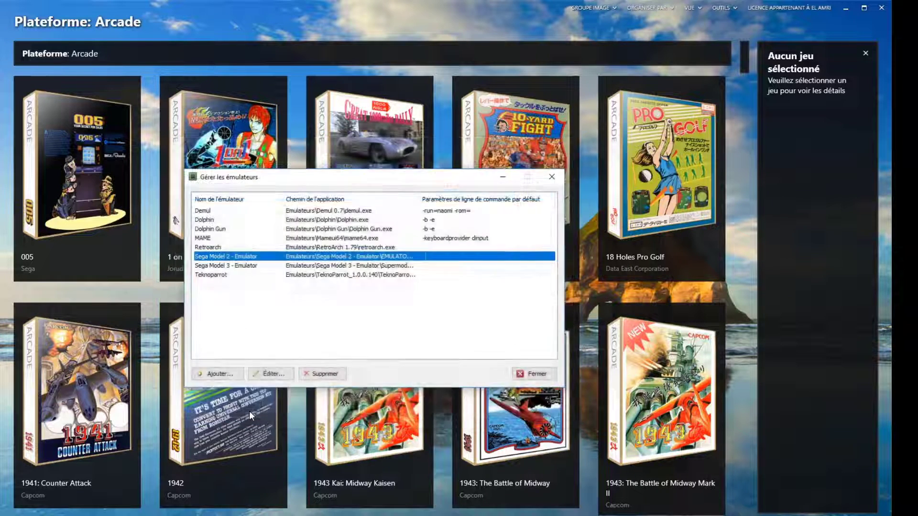
Review the Sega Model 3 - Emulator's details without saving, and close the emulator manager
left_click(250, 268)
double_click(250, 268)
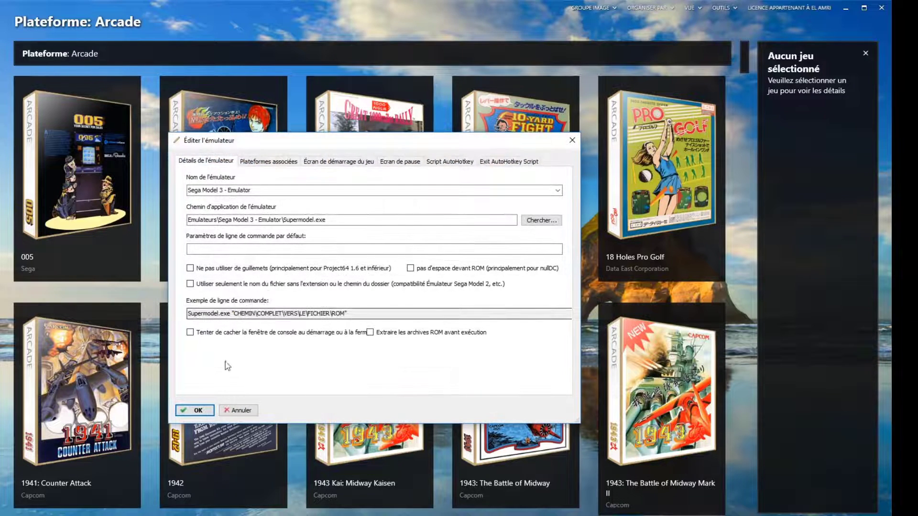
left_click(238, 411)
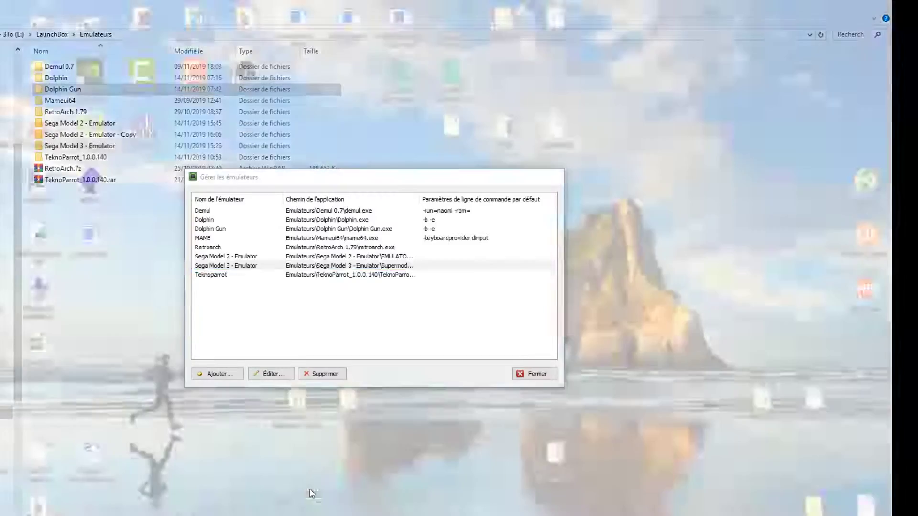
left_click(313, 495)
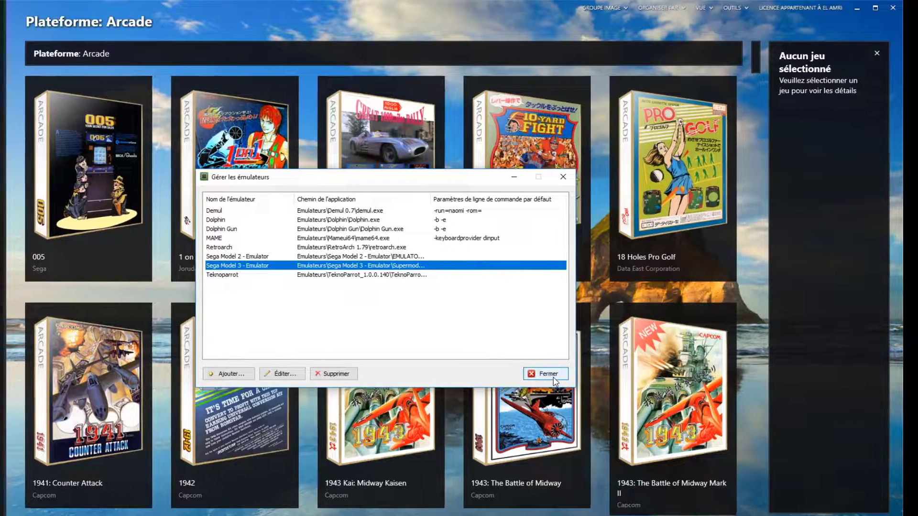
left_click(535, 374)
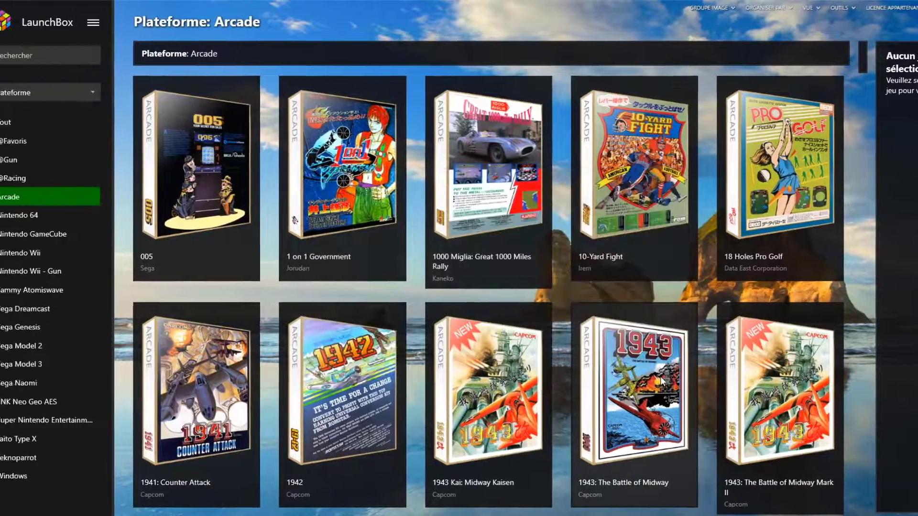
Start the ROM file import wizard and advance to choosing the files to import
left_click(116, 22)
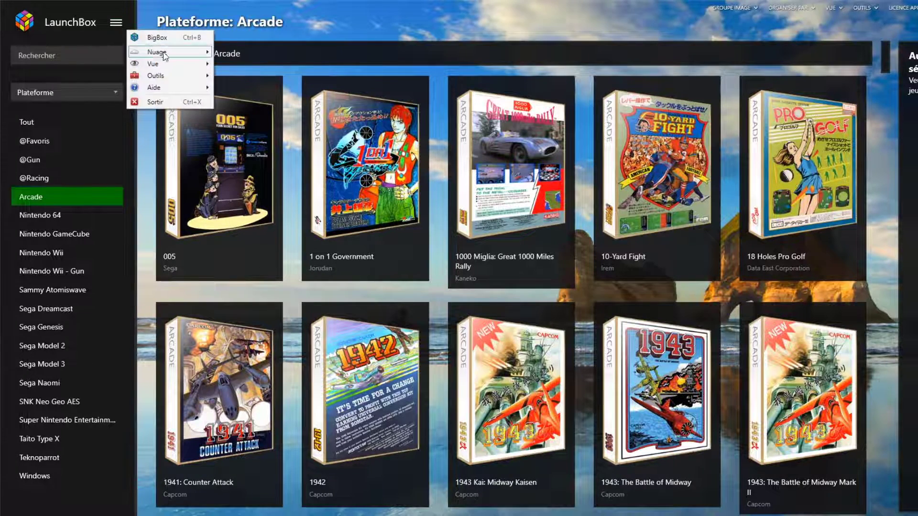
mouse_move(163, 75)
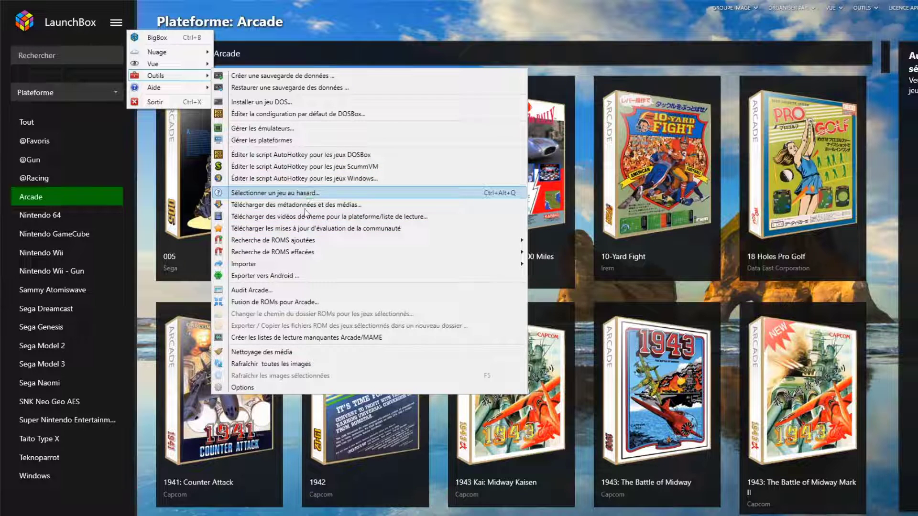
mouse_move(302, 264)
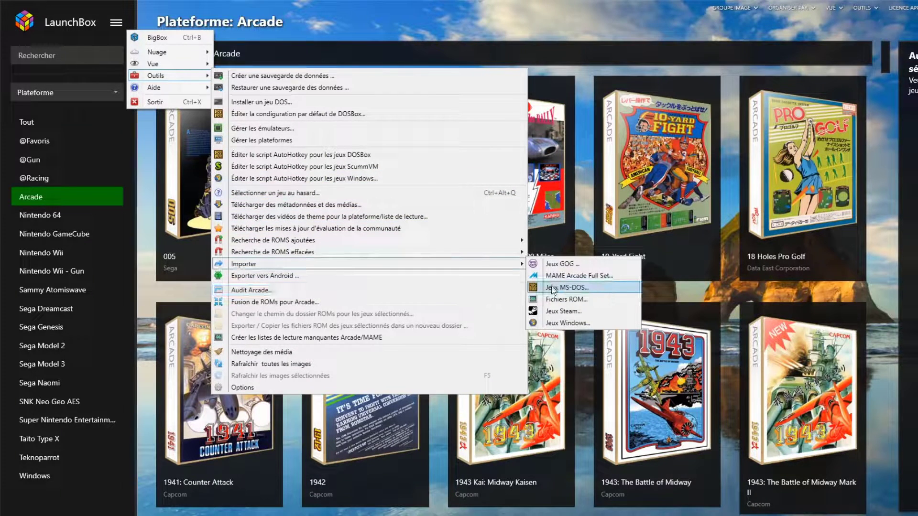
left_click(561, 299)
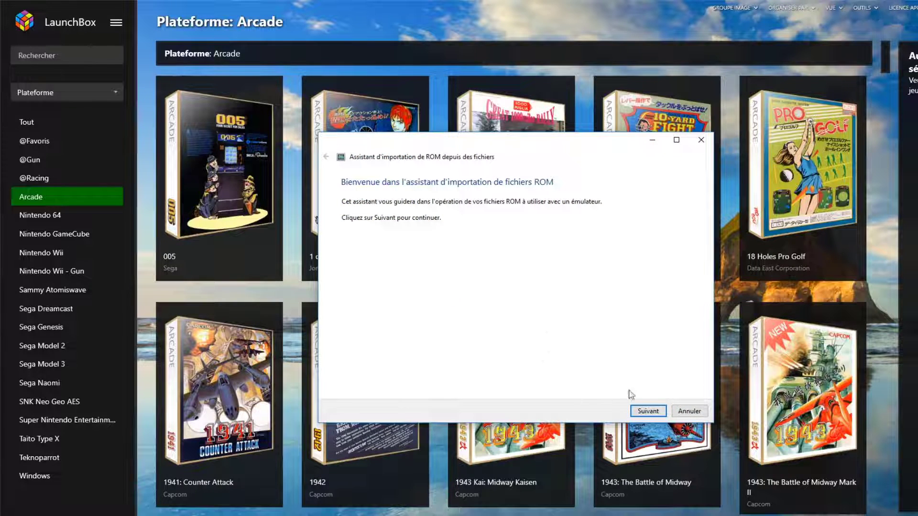
left_click(648, 412)
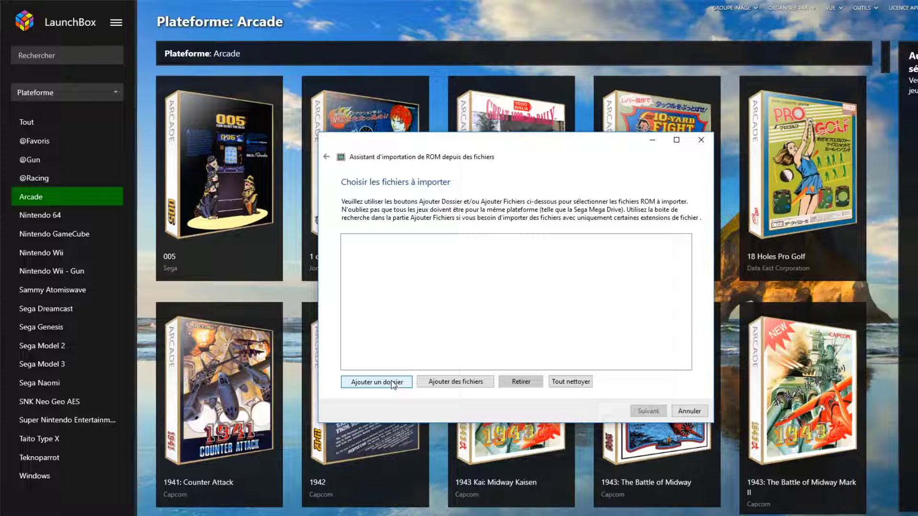
Add the ROM files from 3 Ninjas Kick Back to Aaahh!!! Real Monsters from the Games\Super Nintendo Entertainment System folder
left_click(450, 382)
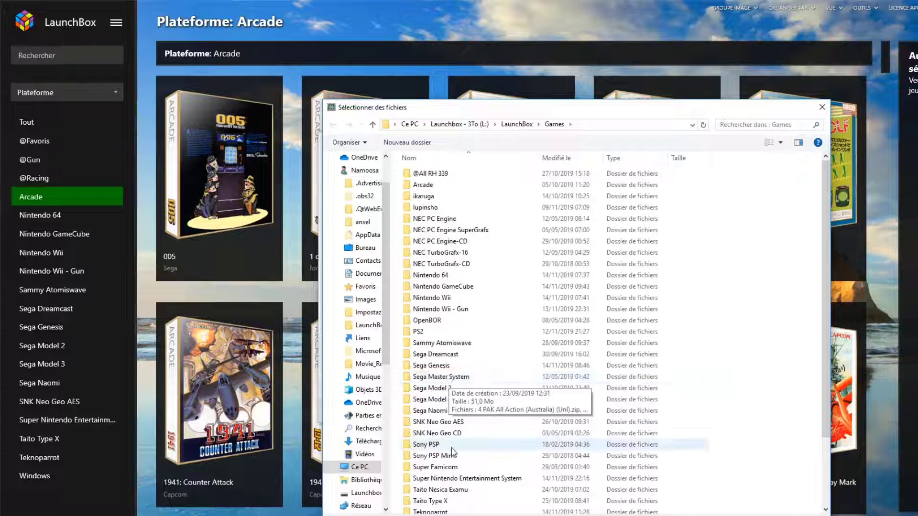
double_click(453, 479)
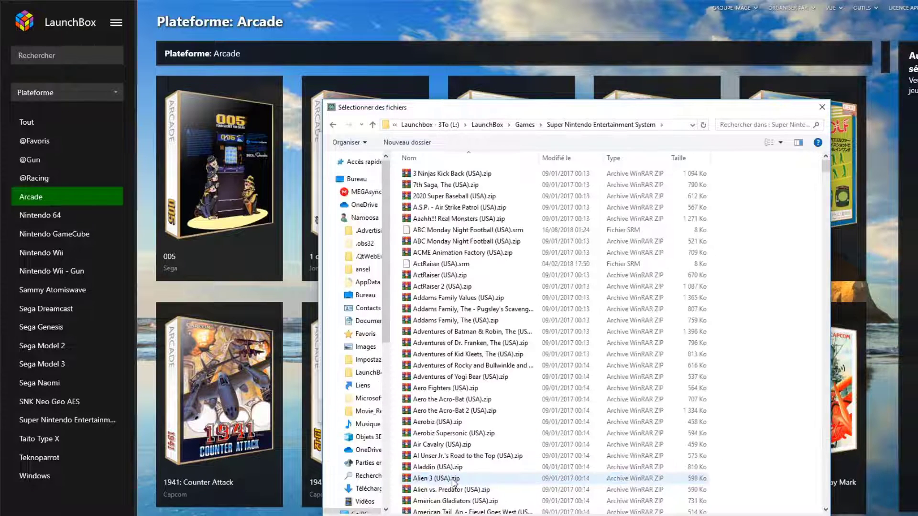
left_click(446, 220, "shift")
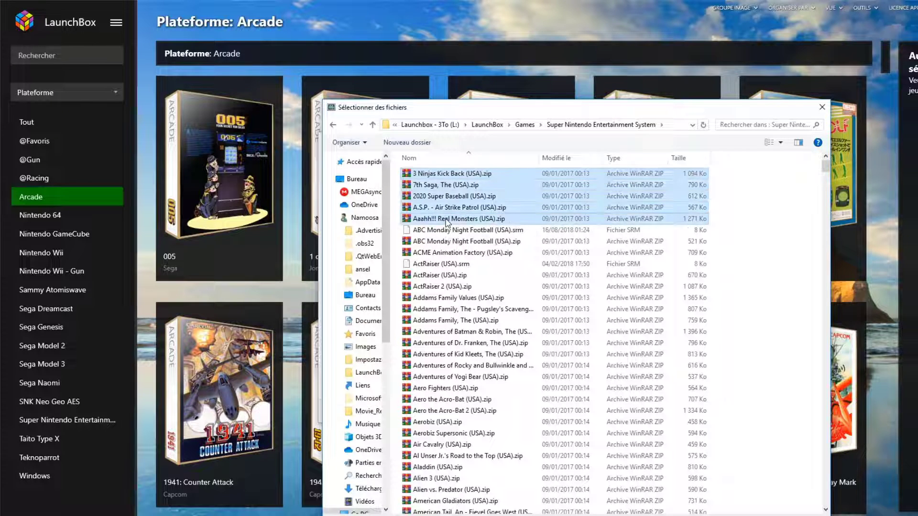
key("Return")
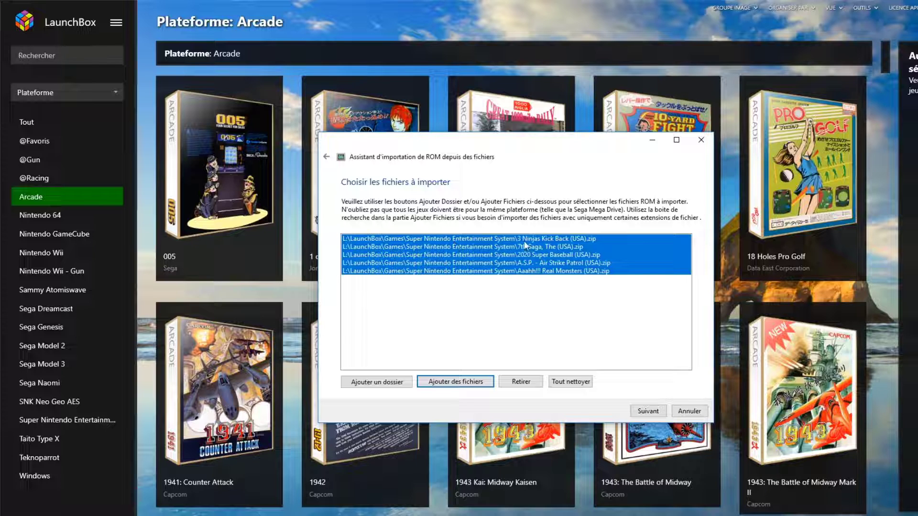
Set the platform for the imported ROMs to Super Nintendo Entertainment System and advance to the emulator choice
left_click(648, 412)
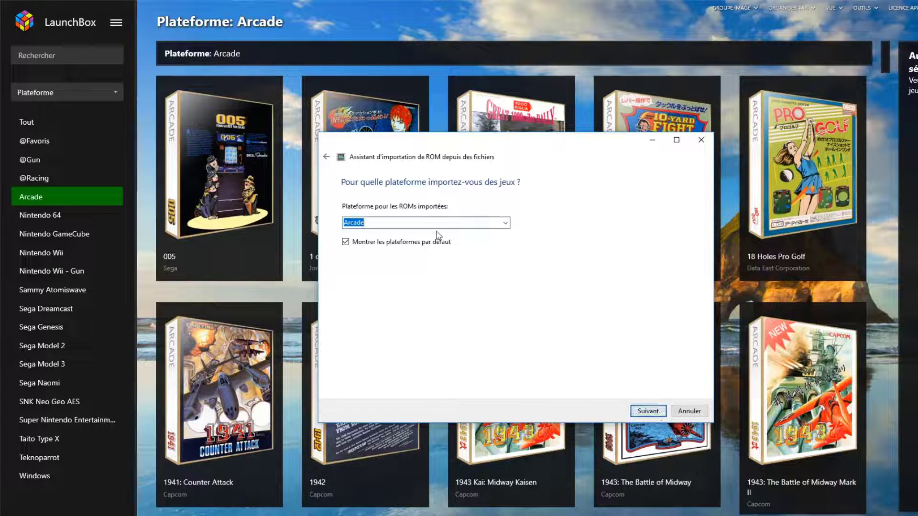
left_click(505, 223)
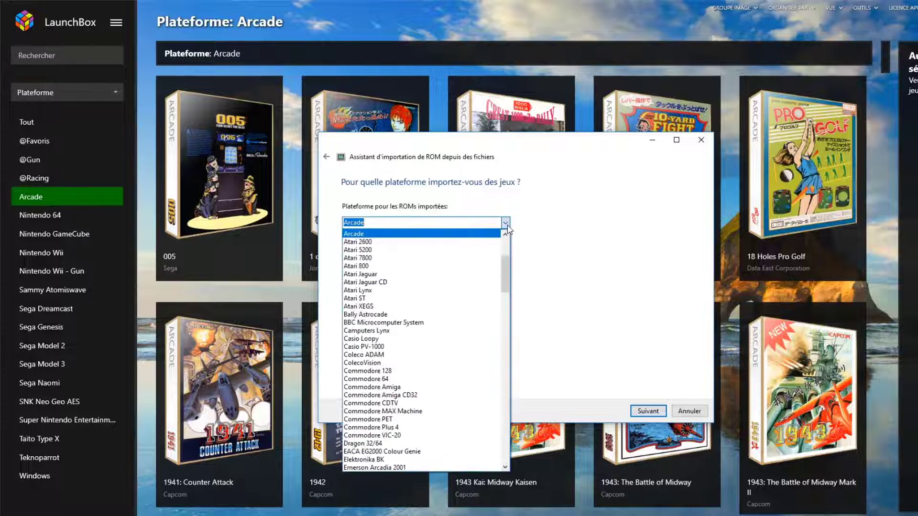
left_click_drag(505, 262, 503, 415)
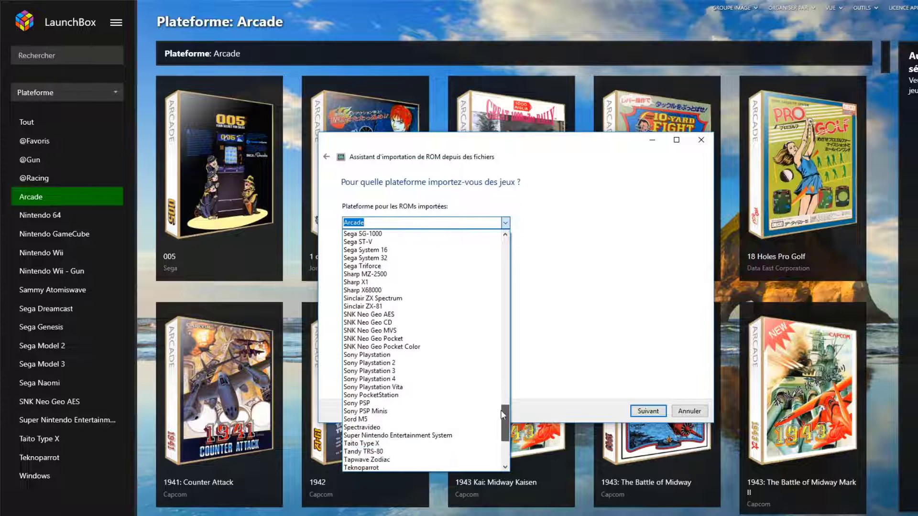
left_click(453, 436)
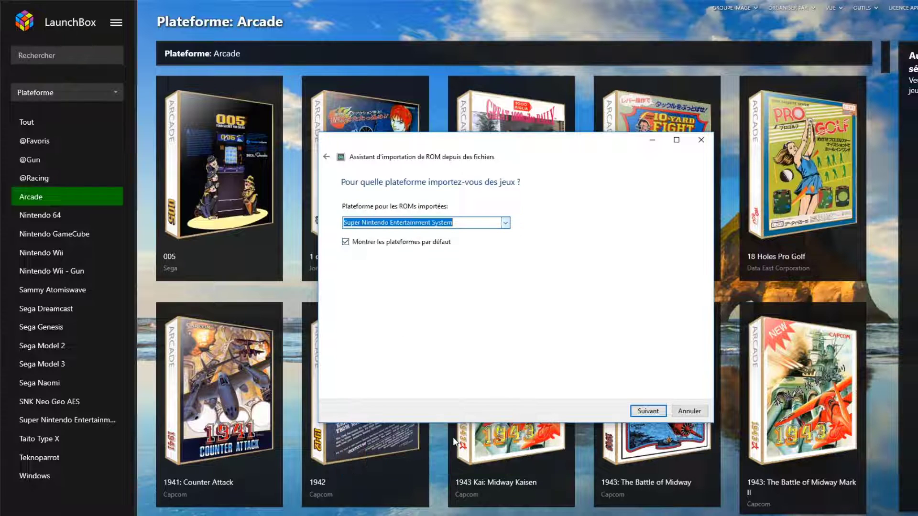
left_click(645, 414)
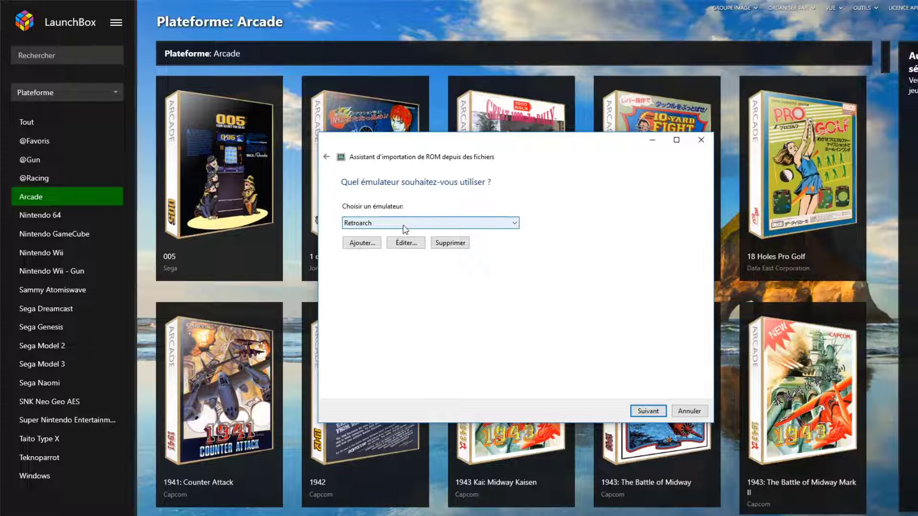
Review Retroarch's associated platforms and cores down to Super Nintendo Entertainment System, and close the emulator's details without saving
left_click(403, 245)
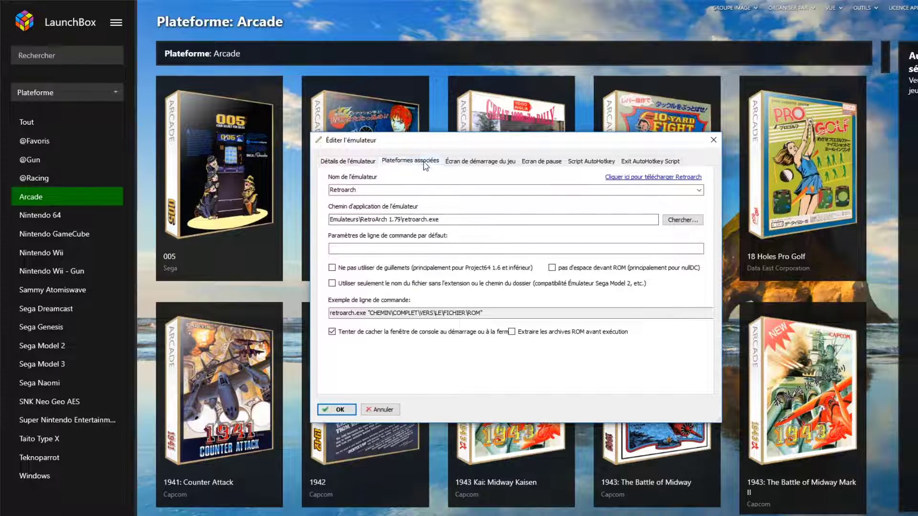
left_click(418, 163)
scroll(395, 235, "down", 5)
scroll(395, 235, "up", 1)
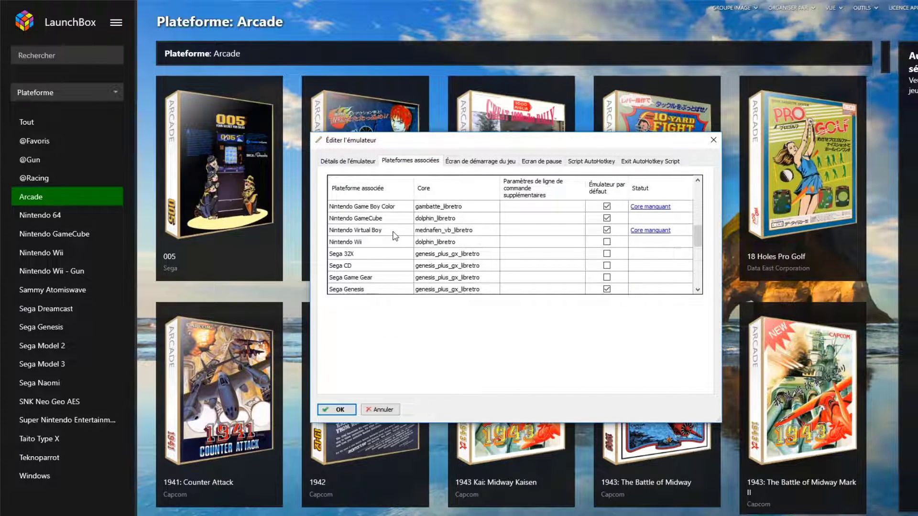
scroll(395, 241, "up", 1)
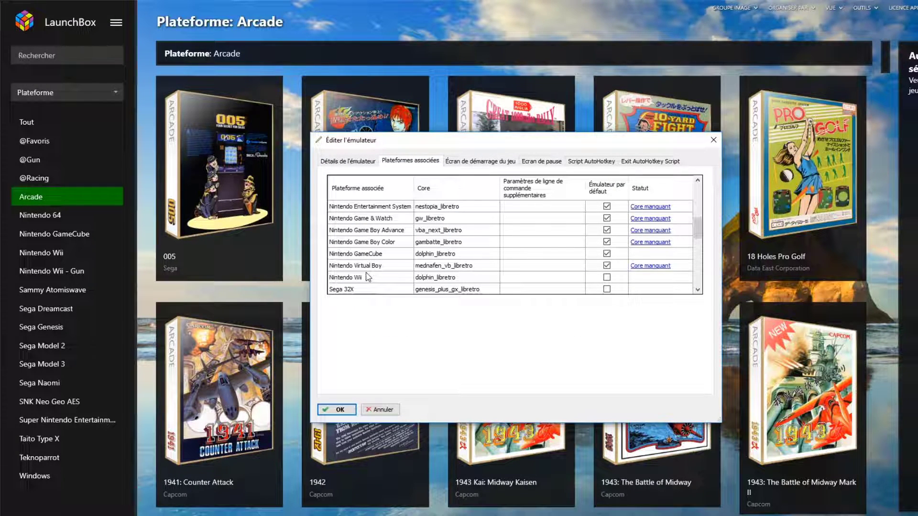
scroll(367, 278, "down", 4)
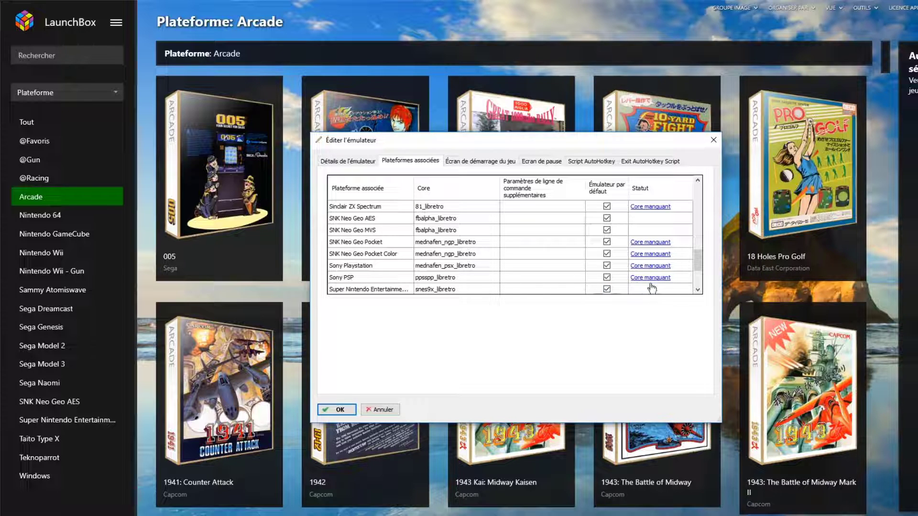
left_click(712, 145)
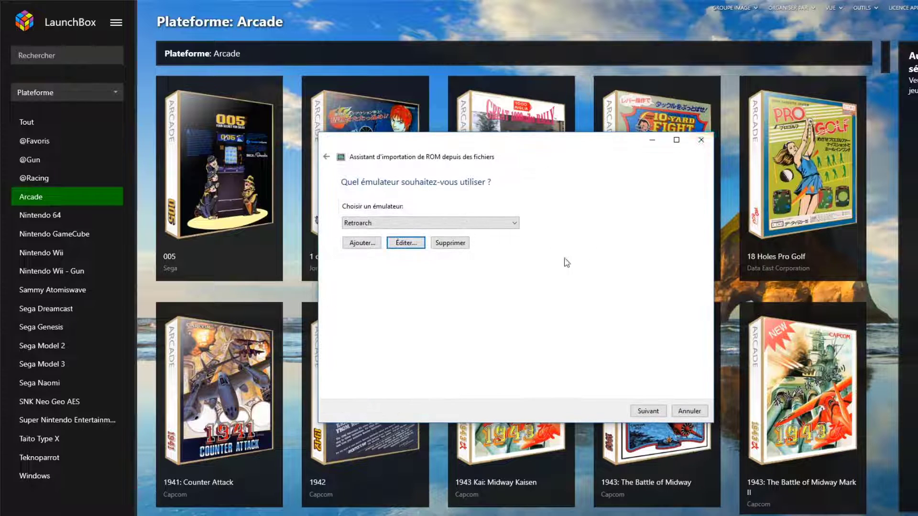
Choose to move the ROM files into the LaunchBox games folder, and cancel the import wizard at the image type selection
left_click(636, 408)
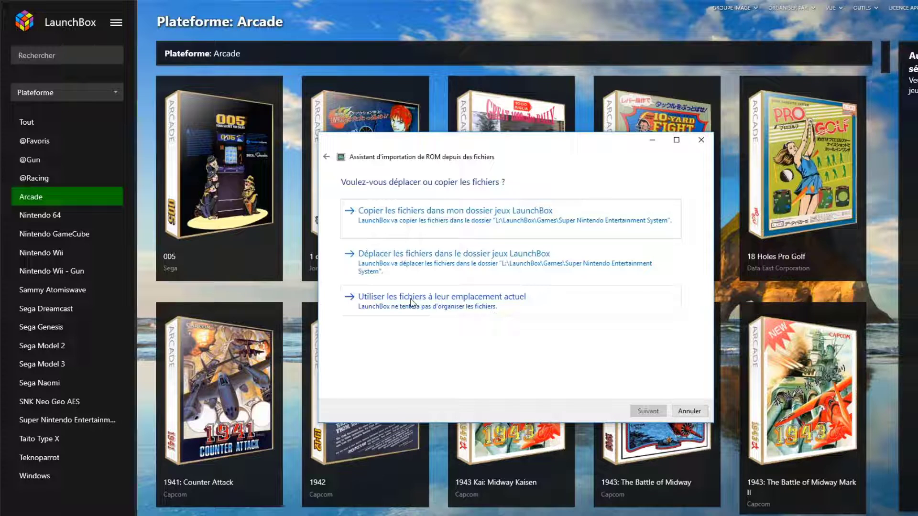
left_click(445, 269)
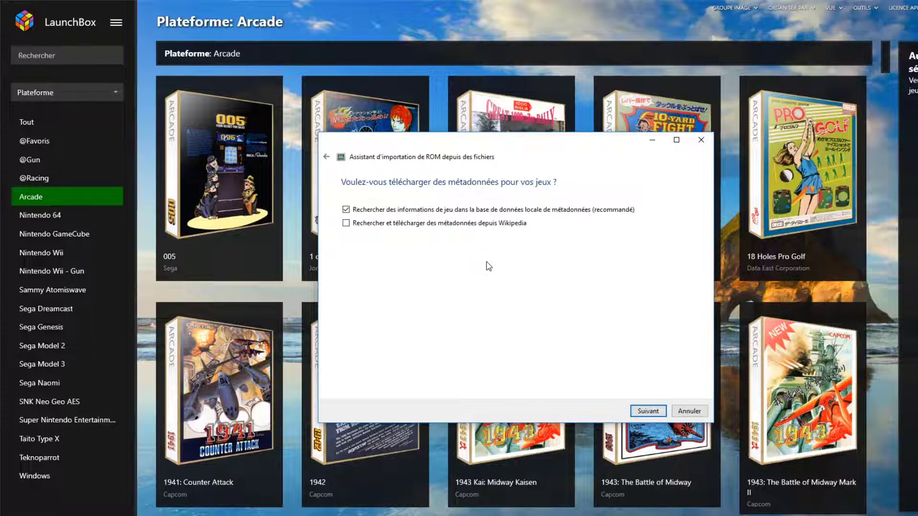
left_click(648, 411)
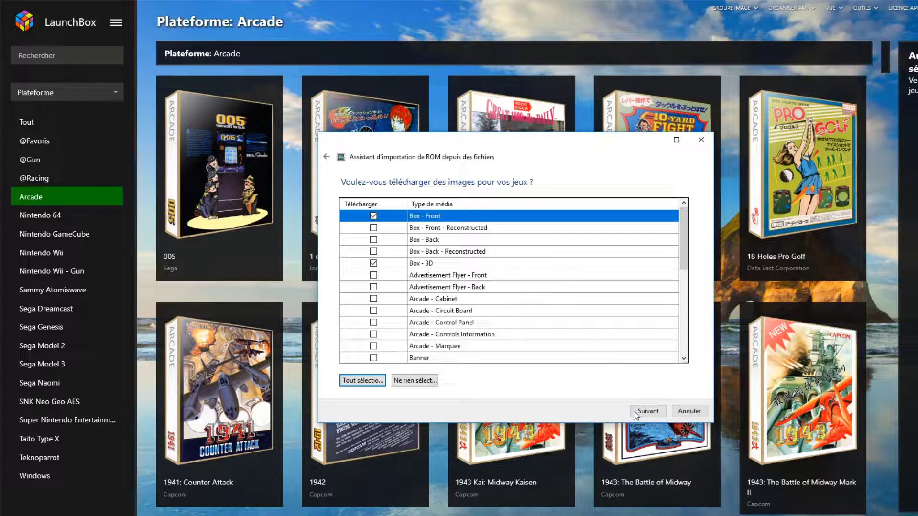
left_click(701, 414)
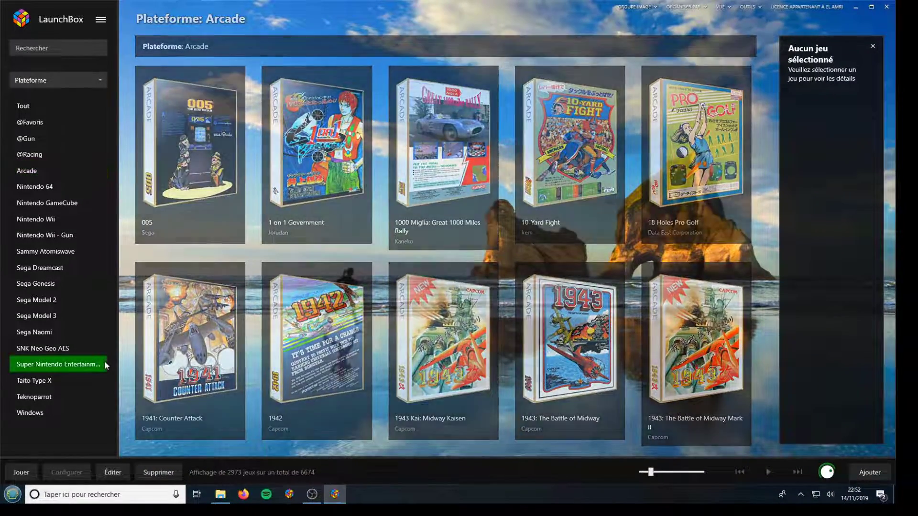
Open 3 Ninjas Kick Back from the Super Nintendo Entertainment System platform for editing and examine its ROM file location
left_click(58, 364)
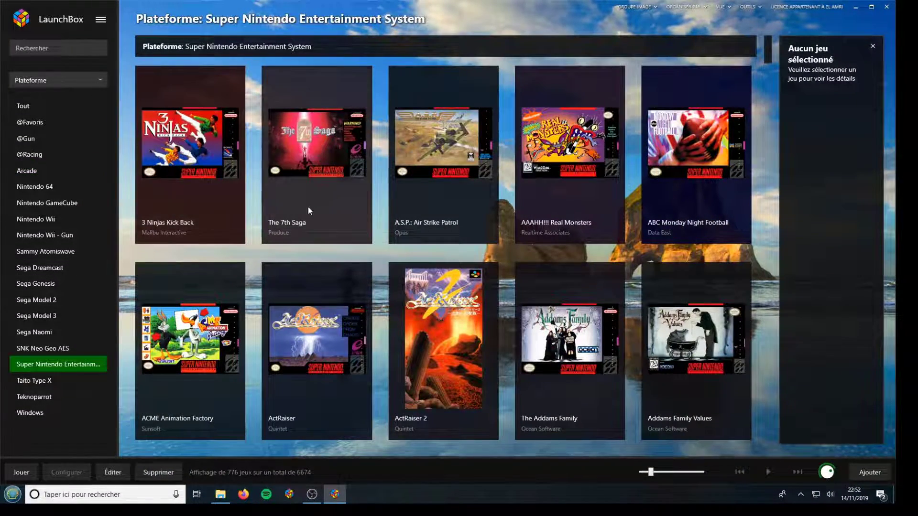
left_click(191, 188)
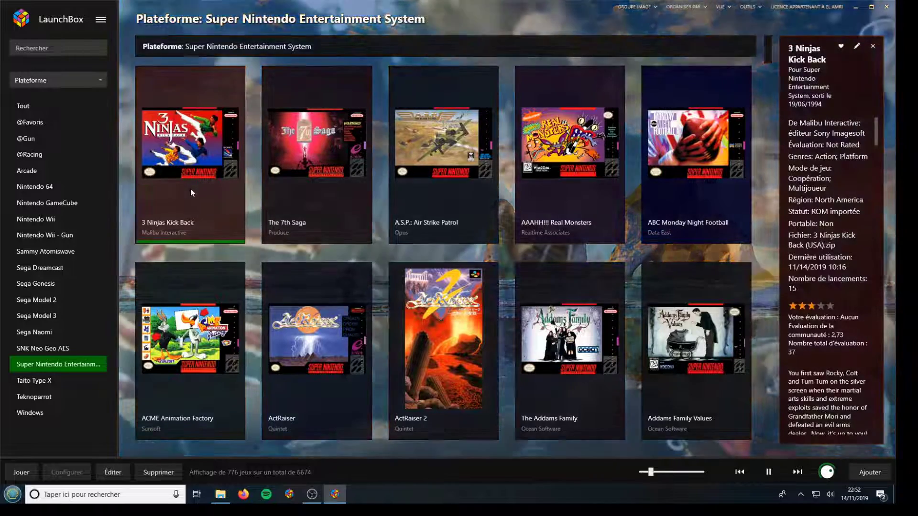
right_click(191, 192)
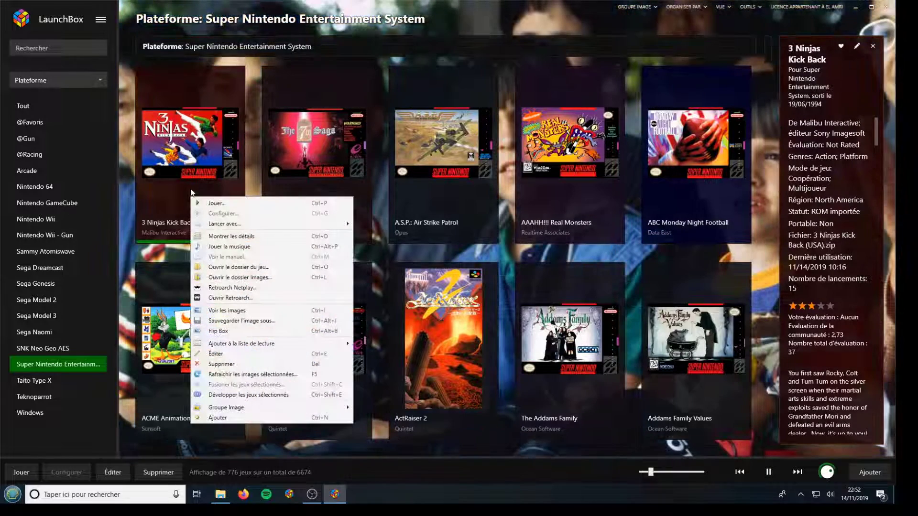
left_click(830, 494)
left_click(189, 212)
right_click(189, 213)
left_click(233, 370)
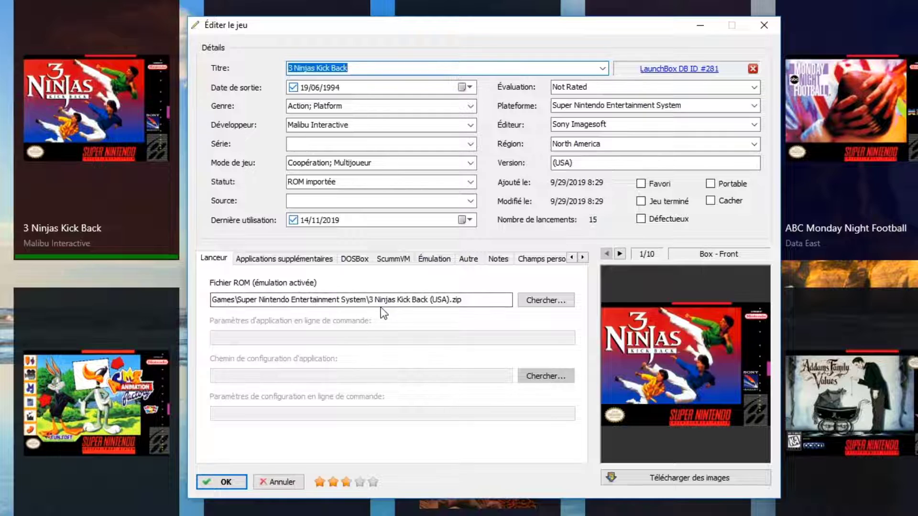
left_click(540, 302)
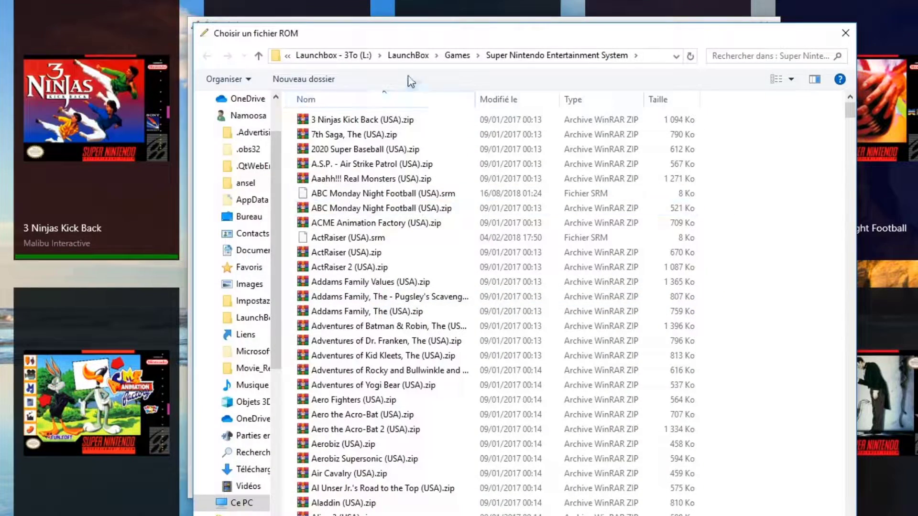
left_click(845, 32)
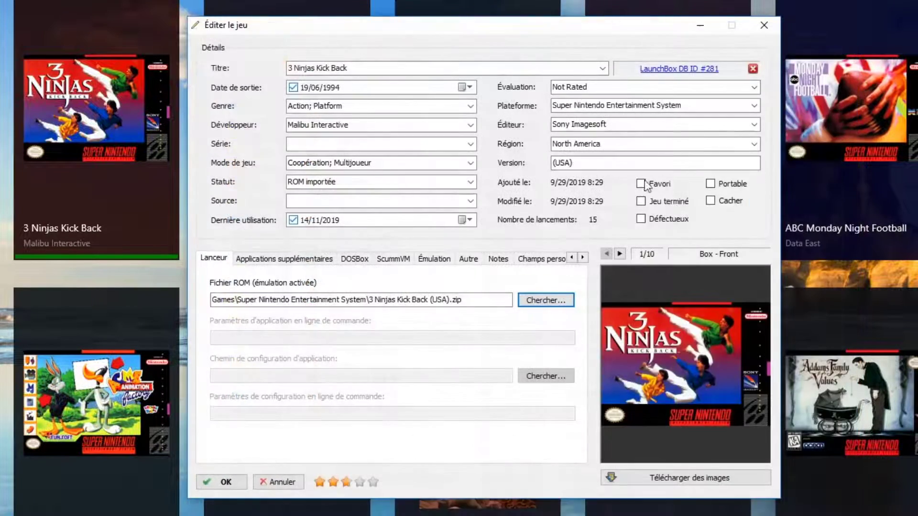
Review the game's emulation settings and Retroarch's associated platforms and cores, leaving the emulator's details unsaved
left_click(433, 259)
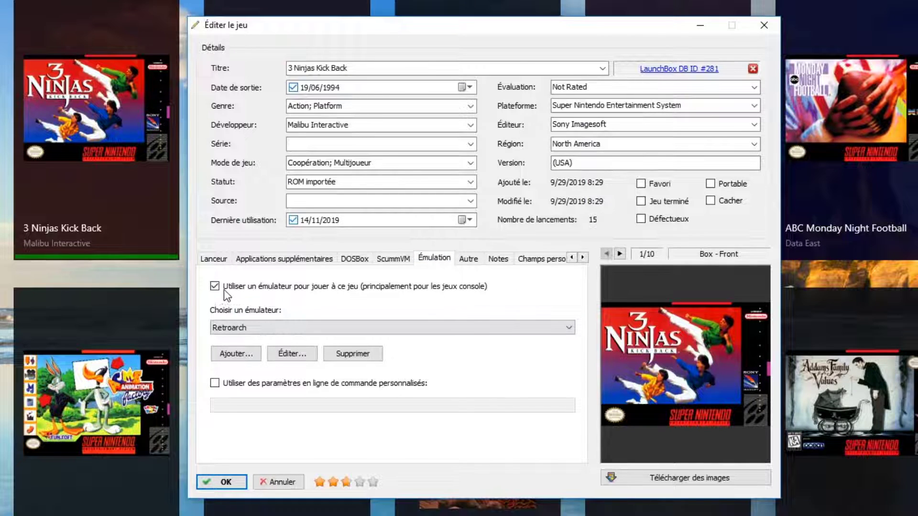
left_click(292, 354)
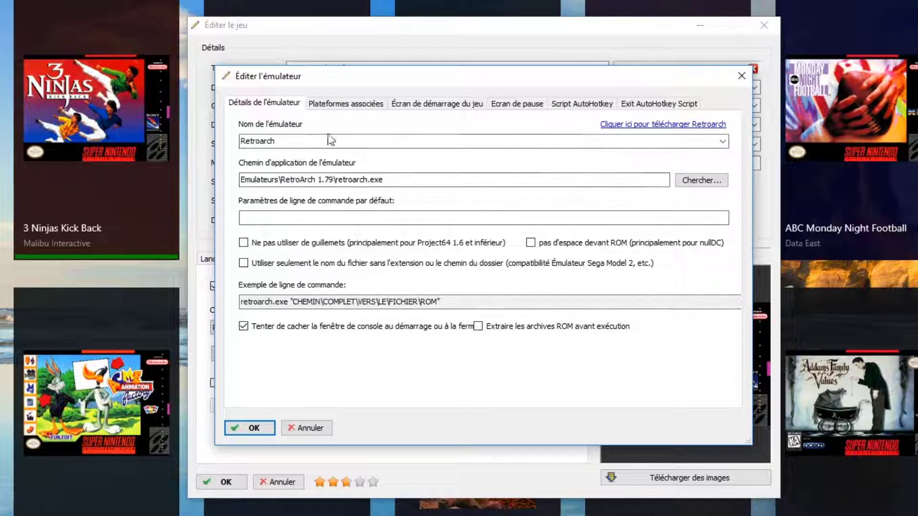
left_click(325, 104)
scroll(475, 224, "down", 5)
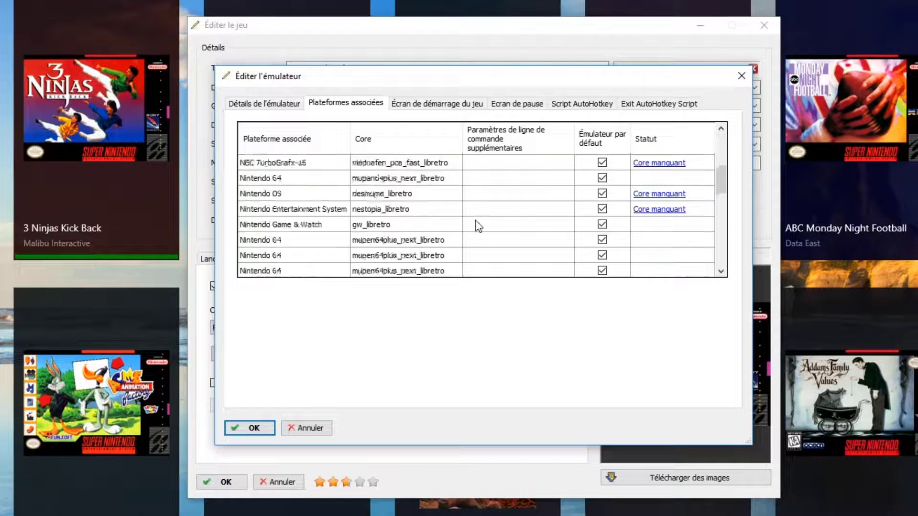
scroll(475, 221, "down", 5)
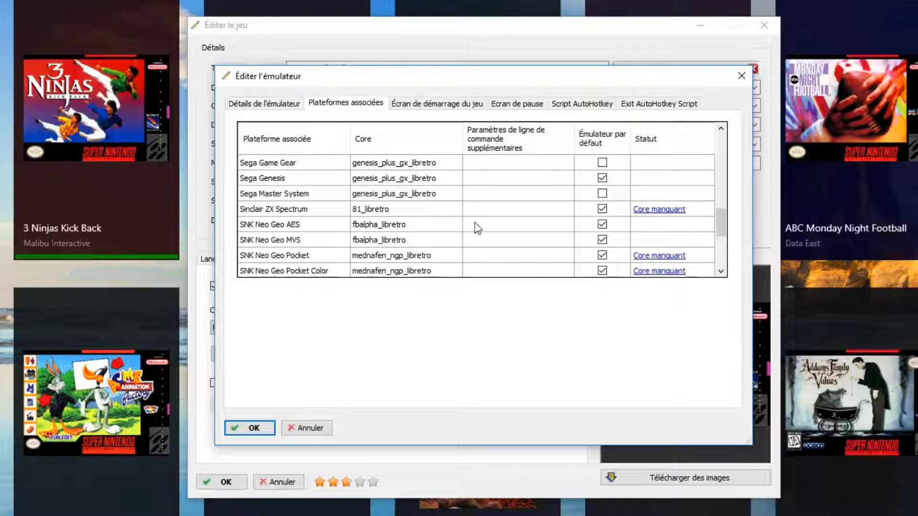
scroll(428, 241, "down", 2)
scroll(431, 242, "up", 1)
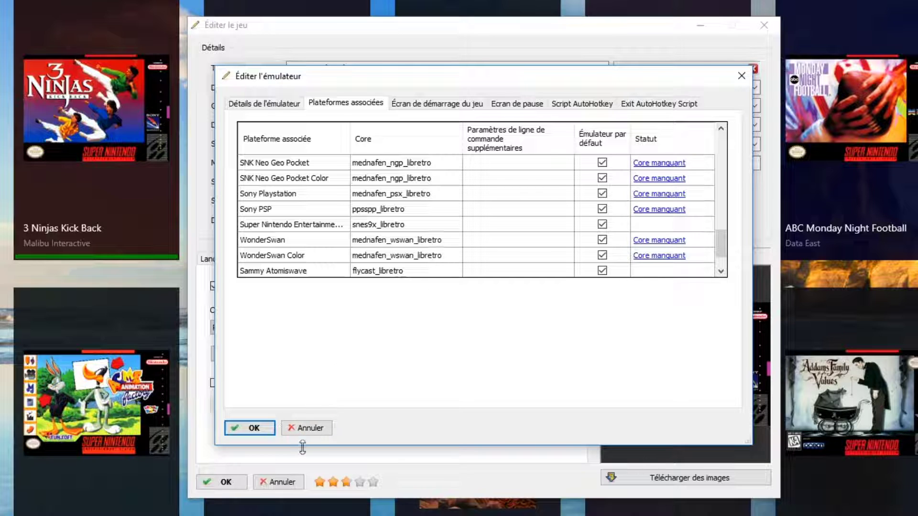
left_click(315, 429)
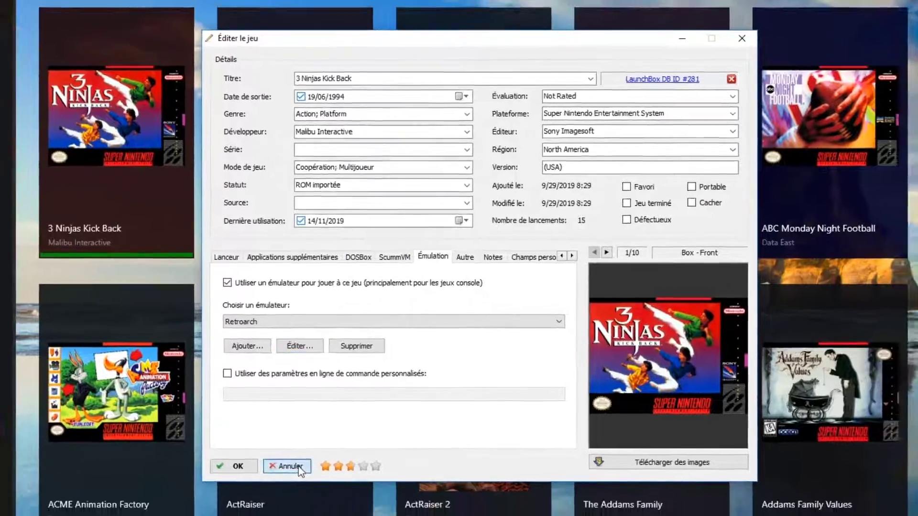
Discard the game edit and test-launch 3 Ninjas Kick Back, quitting back to the library
left_click(292, 484)
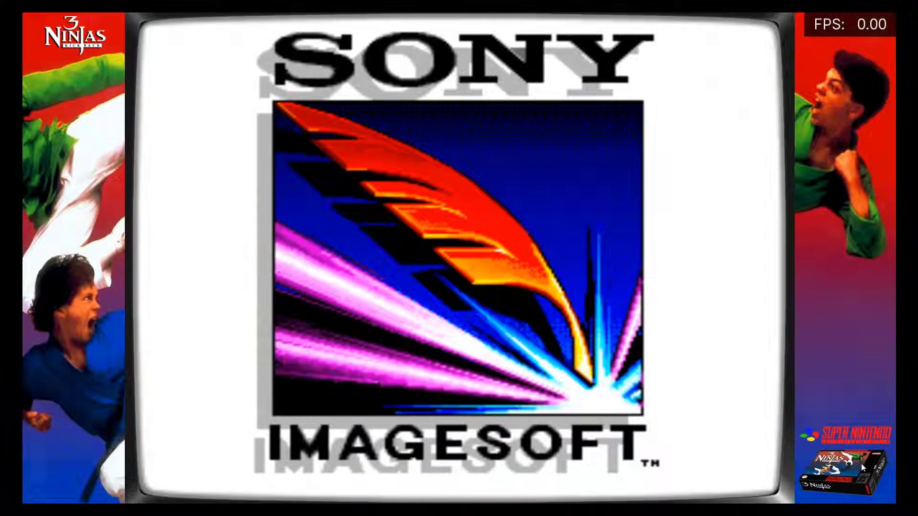
key("Escape")
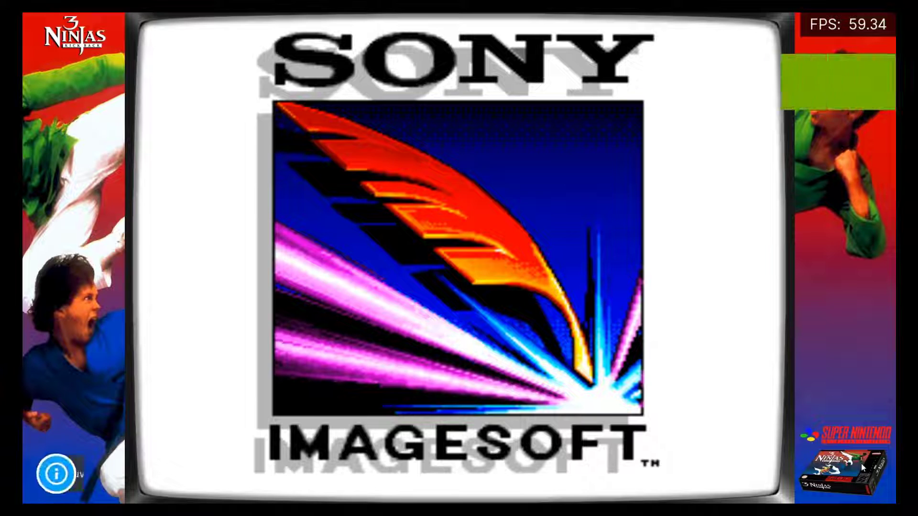
key("Escape")
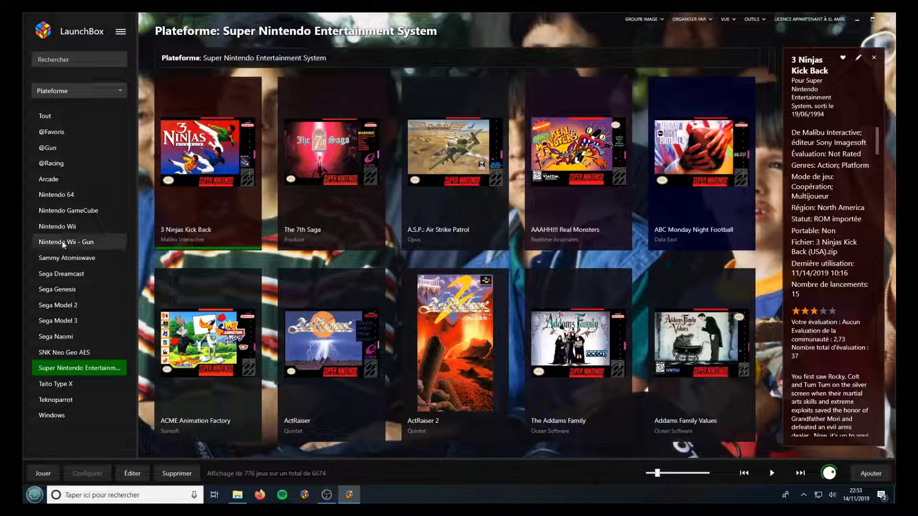
Open 18 Wheeler from the Sega Naomi platform for editing and examine its emulation settings
left_click(55, 336)
right_click(189, 206)
left_click(223, 371)
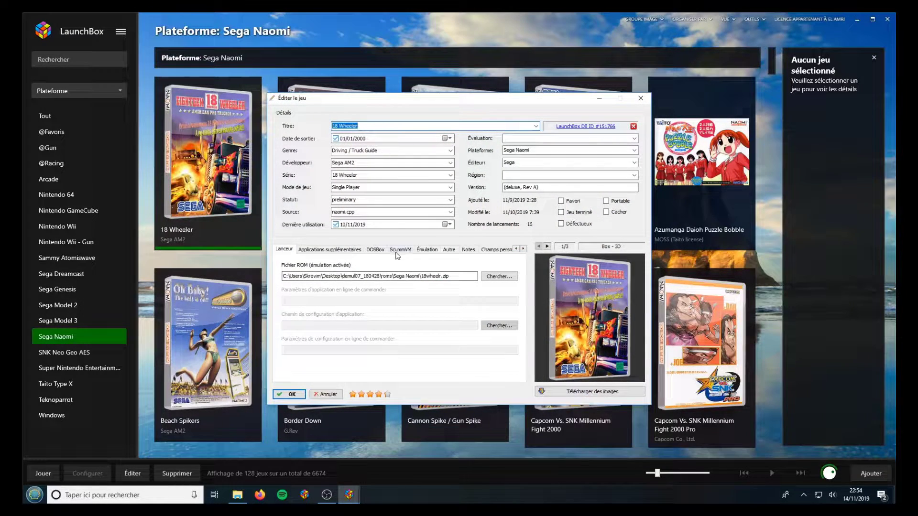
left_click(426, 250)
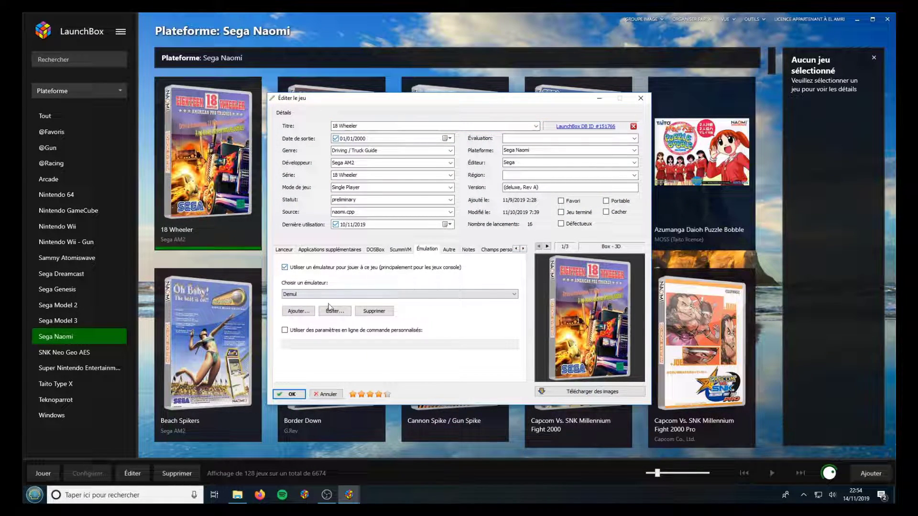
Enable custom command-line parameters for 18 Wheeler, check its ROM file path, and discard the edit
left_click(285, 330)
left_click(293, 347)
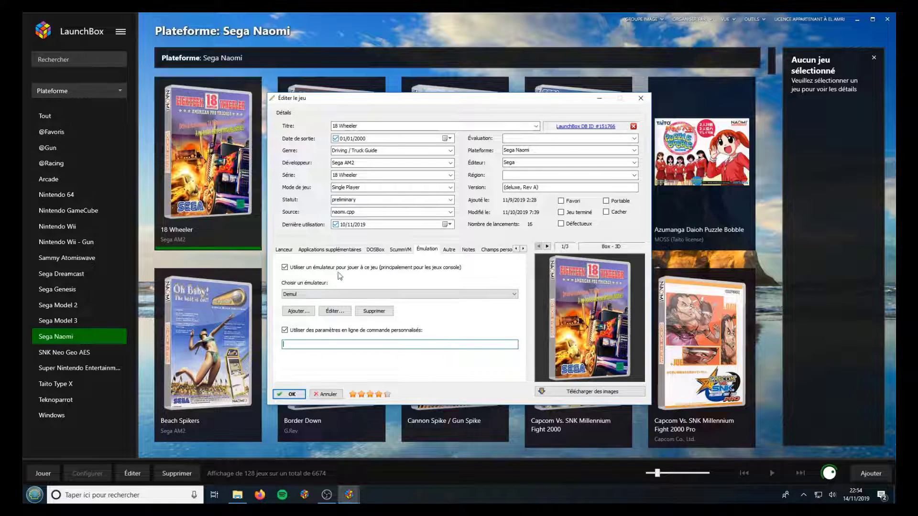
left_click(289, 250)
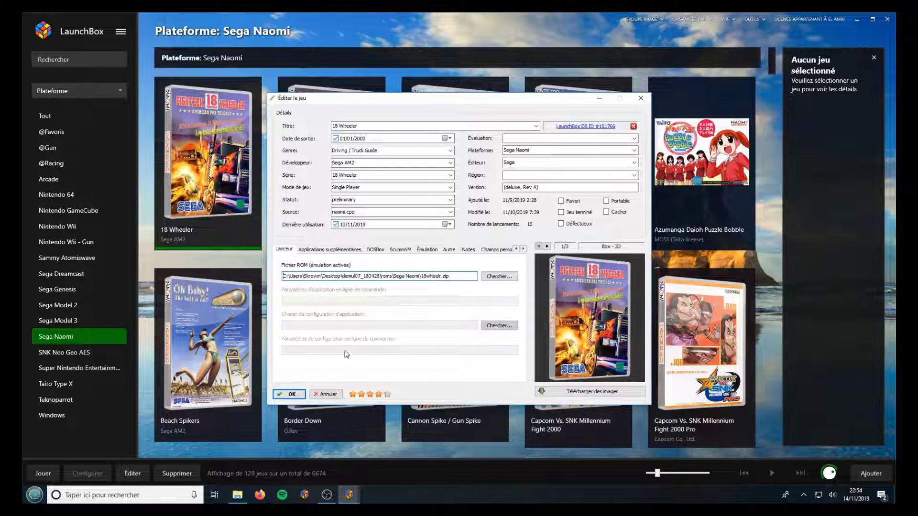
left_click(326, 395)
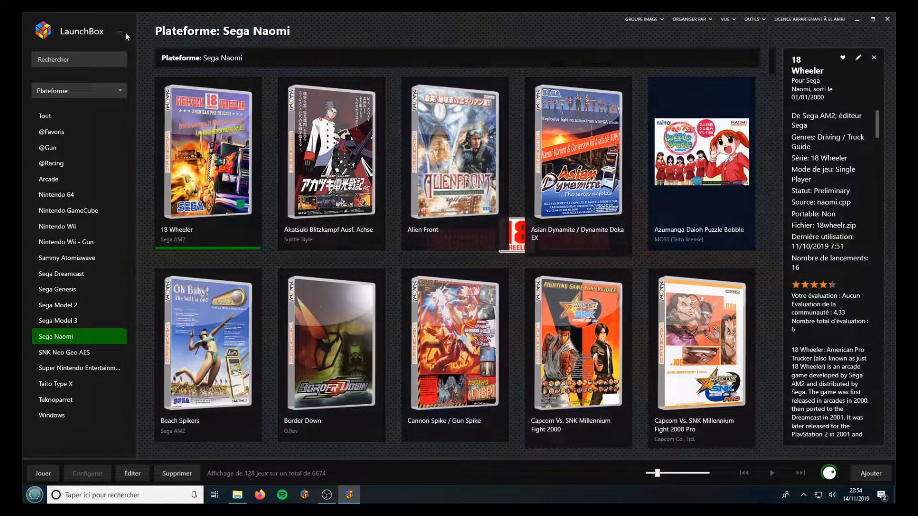
Open Demul from the emulator manager, review its application path and default command-line parameters, and close it without saving
left_click(123, 32)
mouse_move(165, 76)
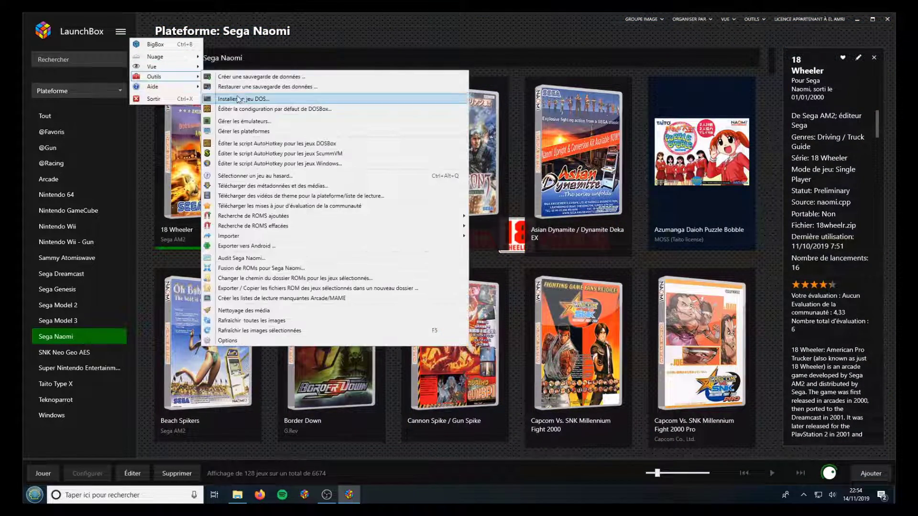
left_click(254, 123)
double_click(330, 190)
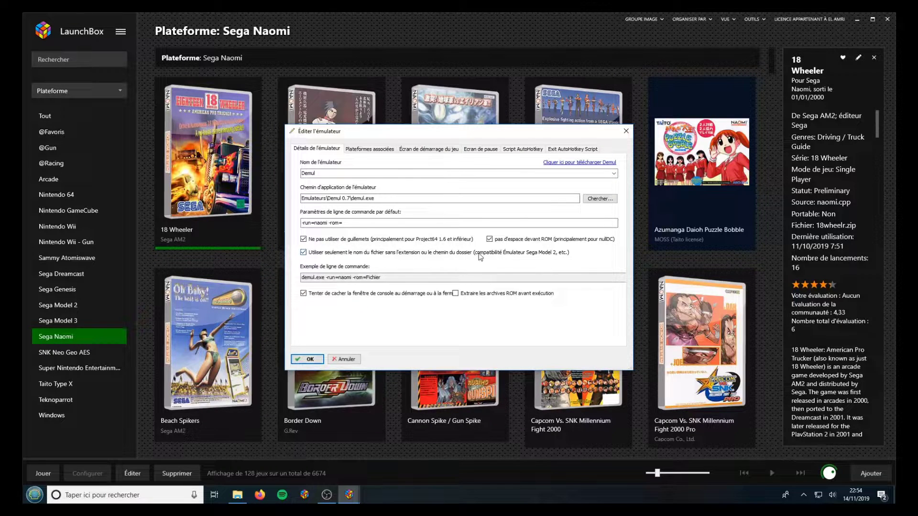
left_click(345, 360)
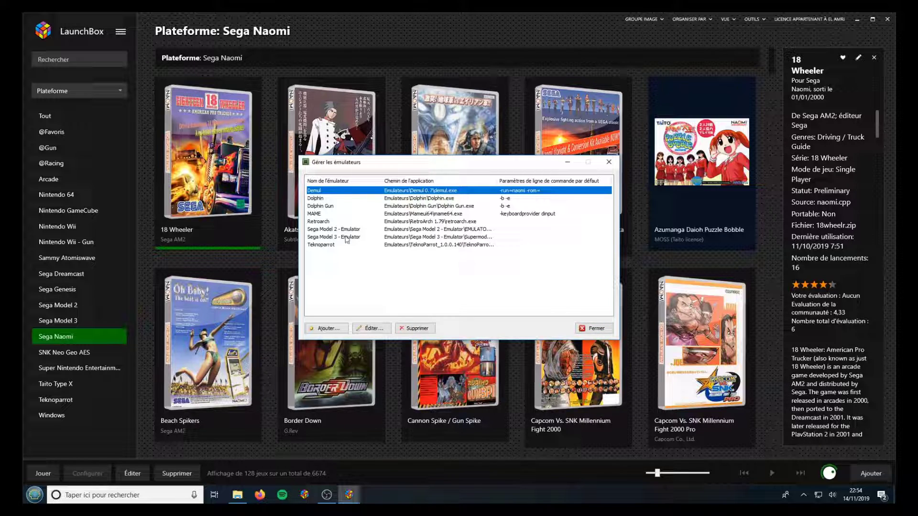
key("Escape")
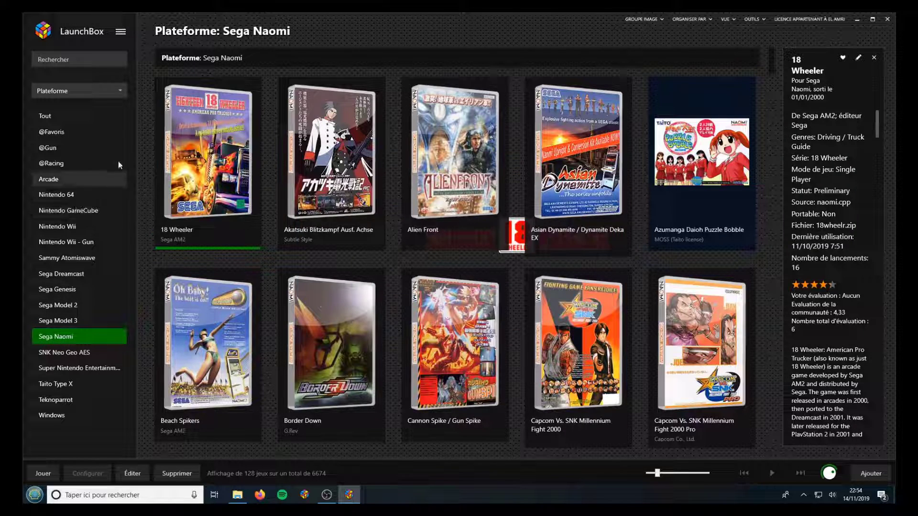
Open the platform manager, review the platforms with their folders and associated games, and close it
left_click(120, 32)
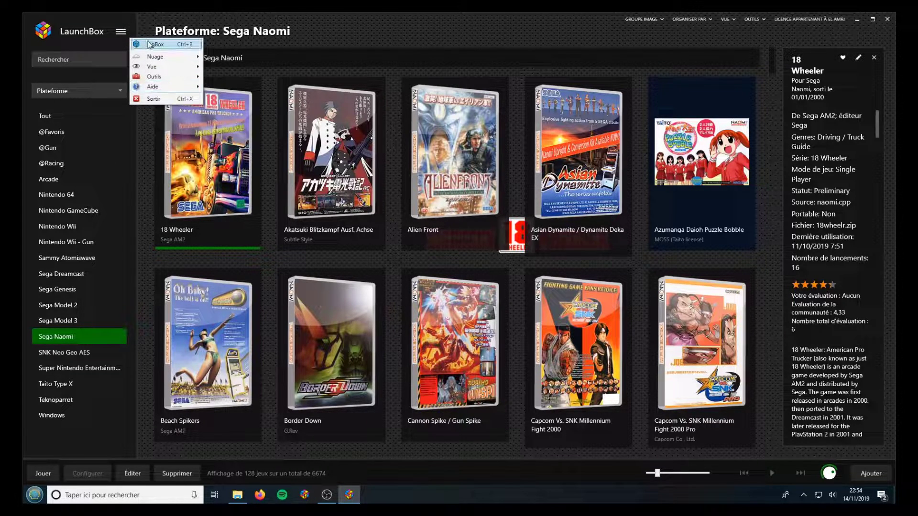
mouse_move(157, 76)
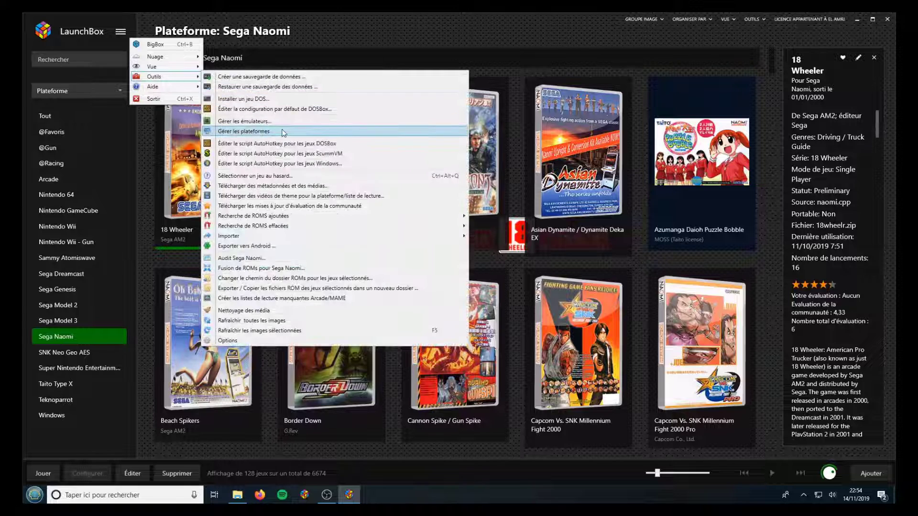
left_click(283, 132)
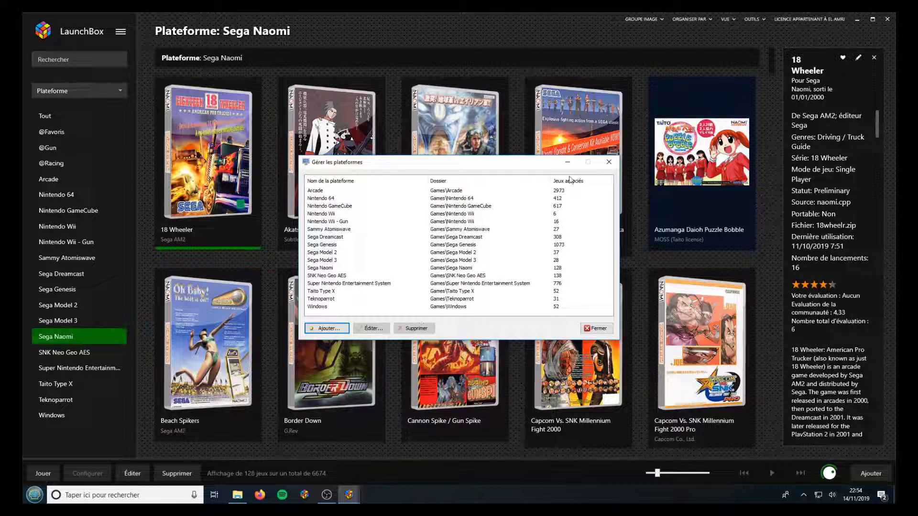
left_click(608, 161)
Open Retroarch from the emulator manager for editing and display its associated platforms
left_click(120, 32)
mouse_move(154, 76)
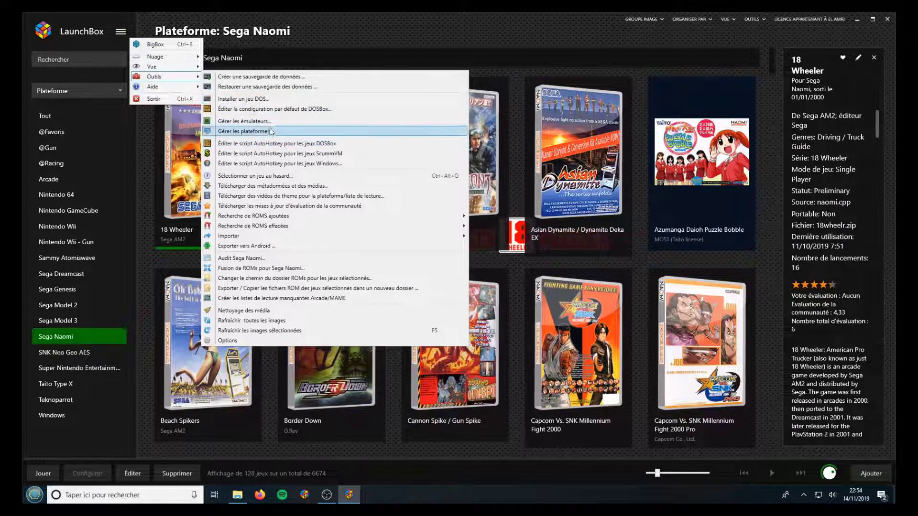
left_click(265, 123)
left_click(323, 222)
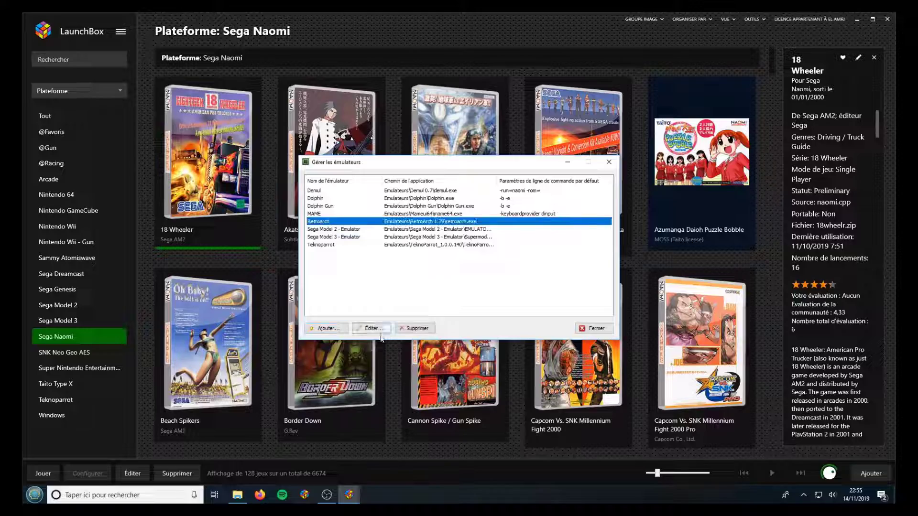
left_click(382, 330)
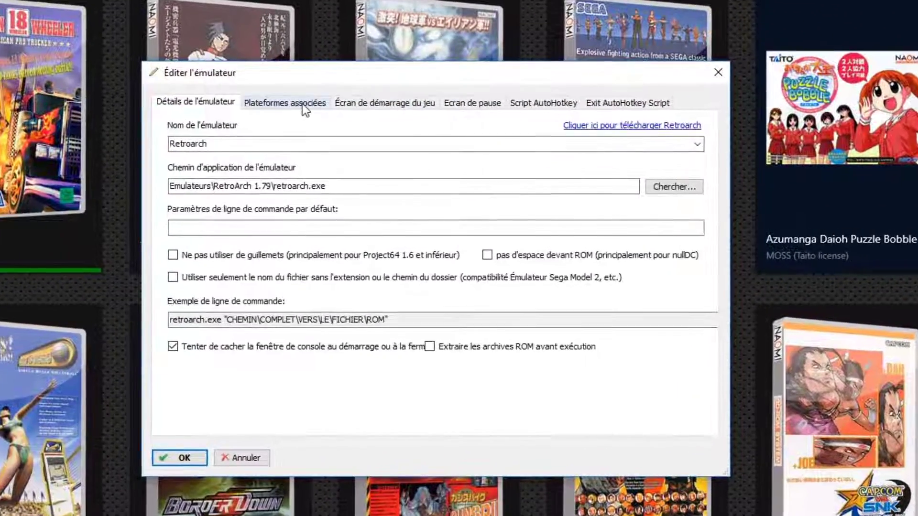
left_click(378, 150)
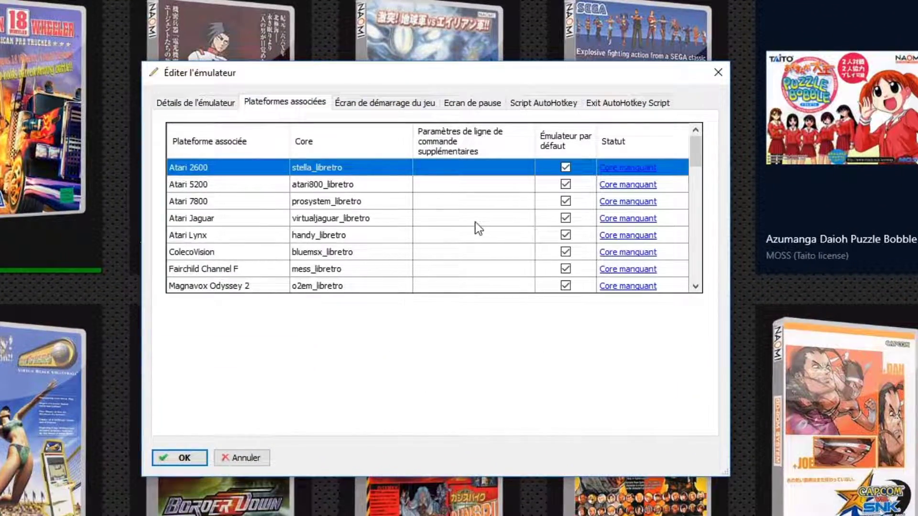
Check the Retroarch cores assigned to Nintendo 64, Nintendo Entertainment System, Nintendo GameCube and Nintendo Wii
scroll(453, 239, "down", 1)
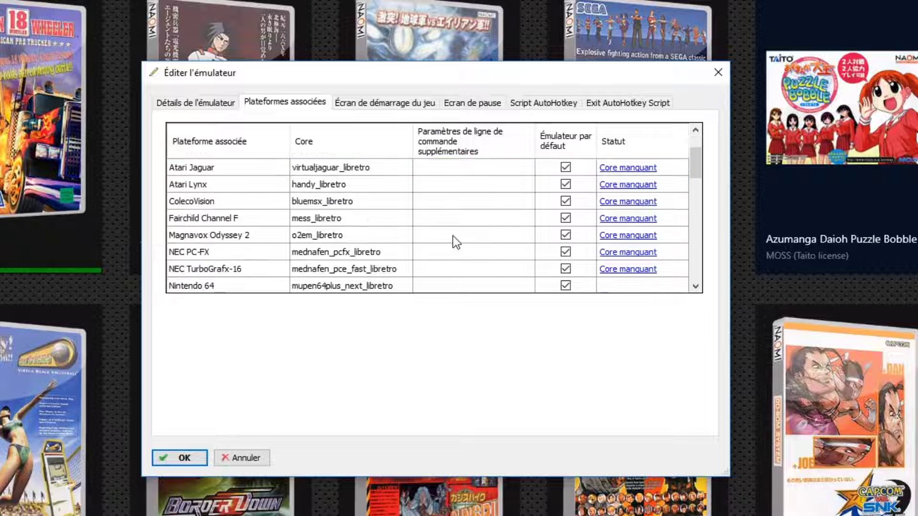
left_click(392, 287)
scroll(392, 289, "down", 1)
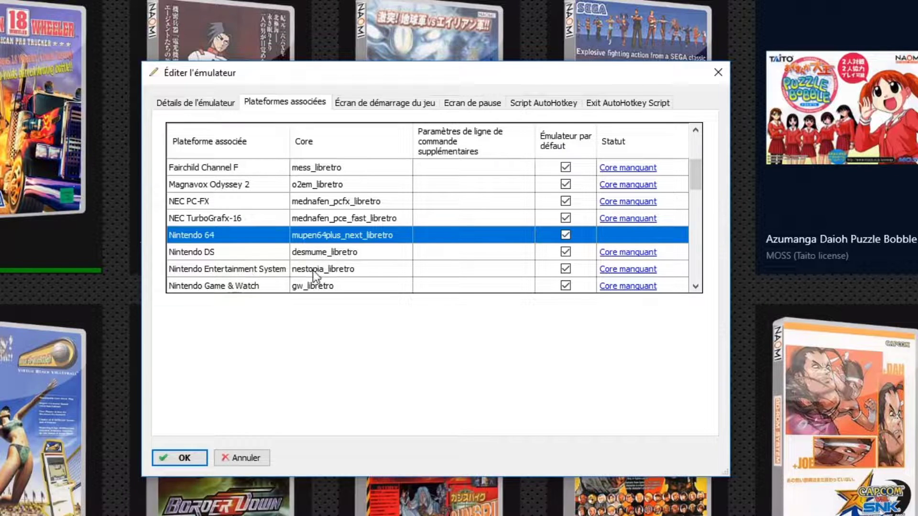
left_click(349, 270)
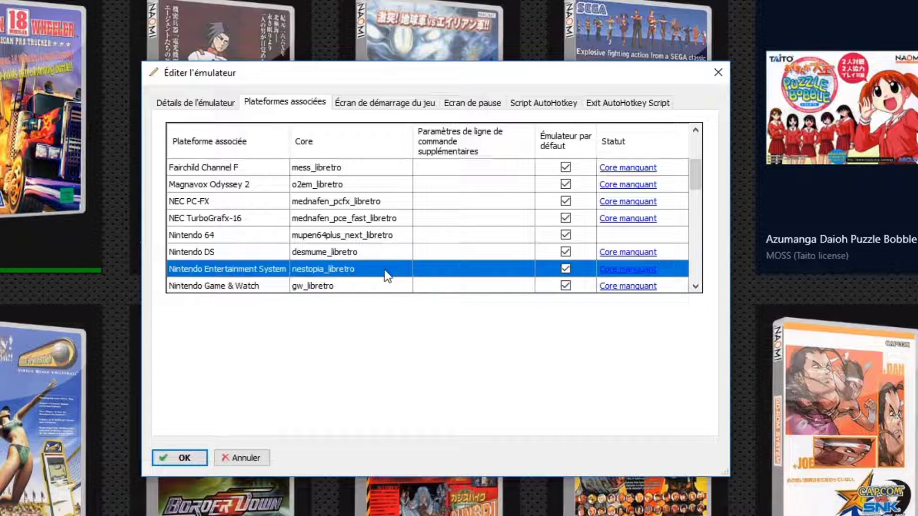
scroll(348, 277, "down", 1)
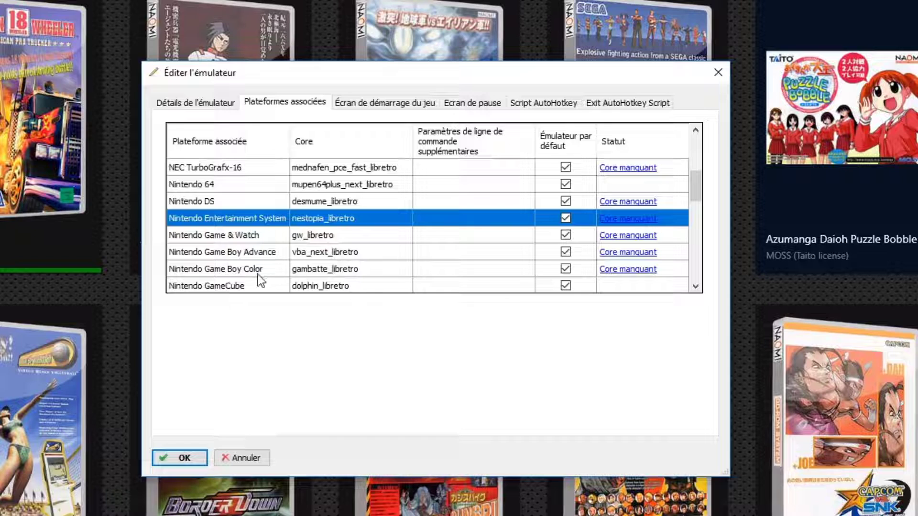
scroll(260, 280, "down", 1)
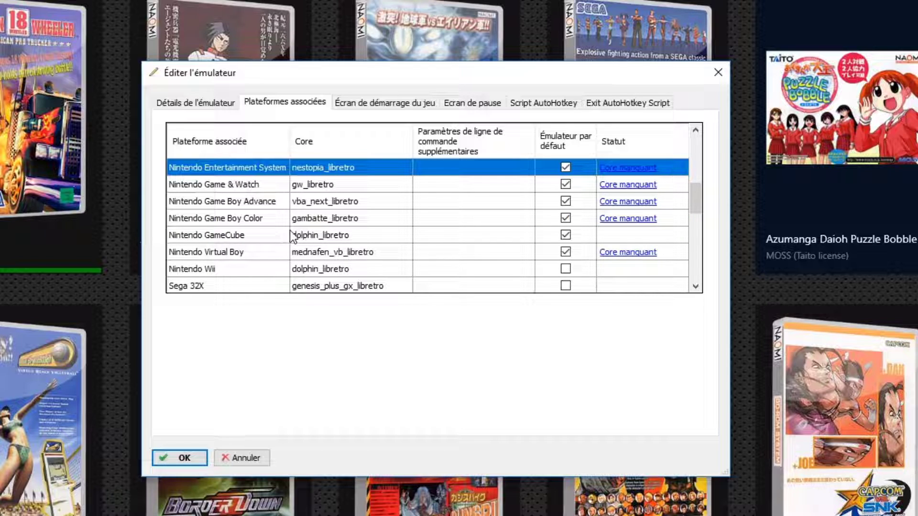
left_click(326, 234)
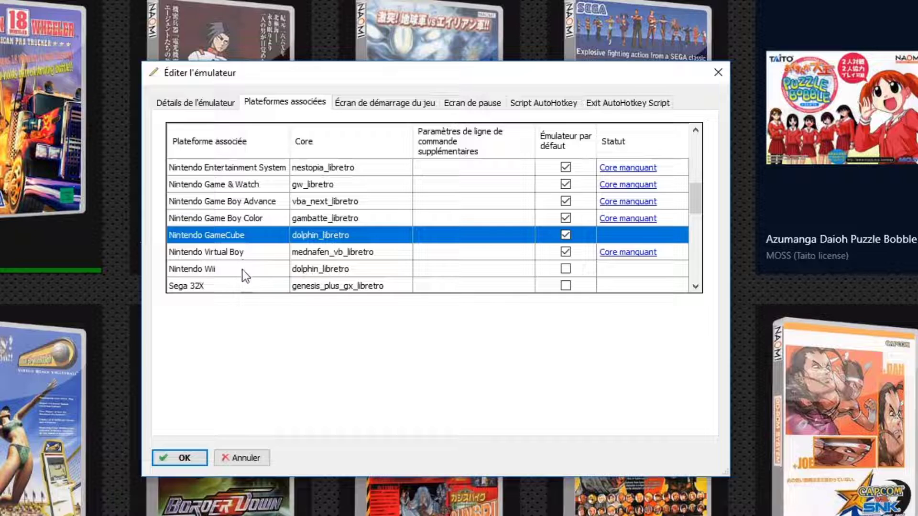
left_click(317, 266)
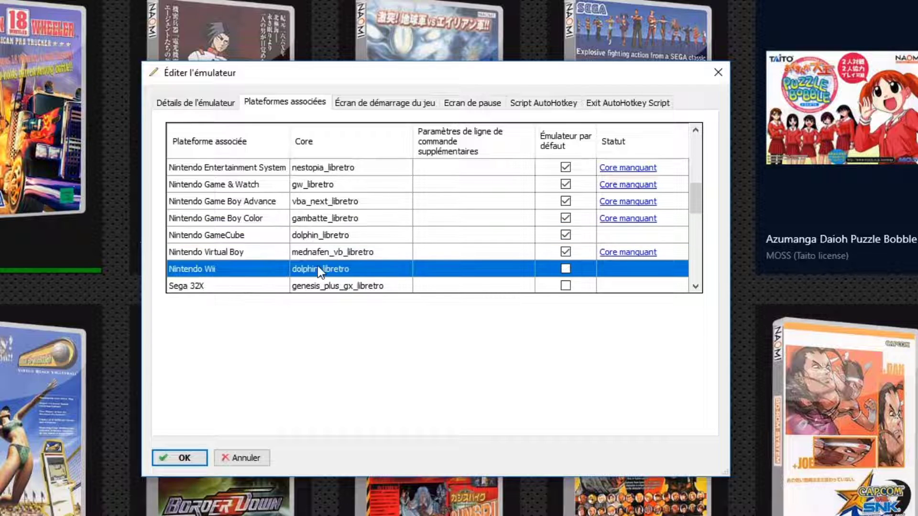
Check the Retroarch cores assigned to Sega Genesis, SNK Neo Geo AES, Super Nintendo and Sammy Atomiswave
scroll(259, 272, "down", 1)
left_click(260, 286)
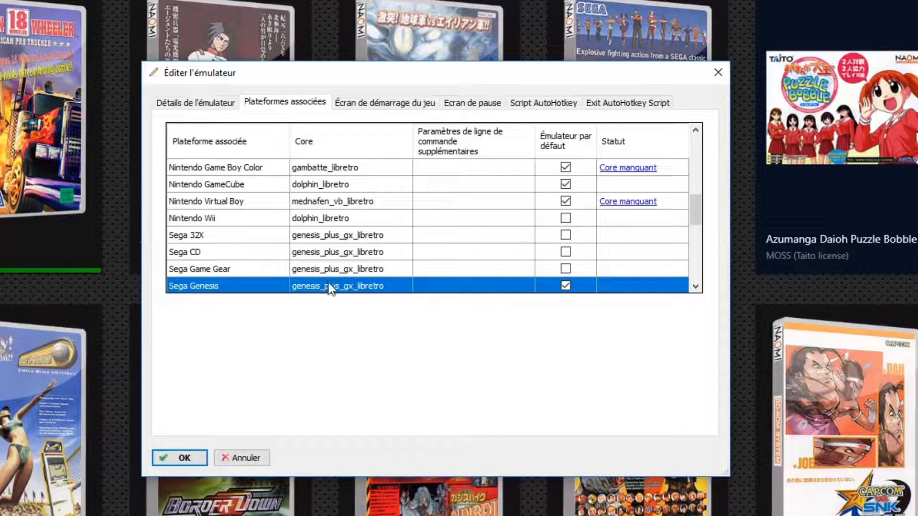
scroll(329, 284, "down", 1)
scroll(229, 267, "down", 1)
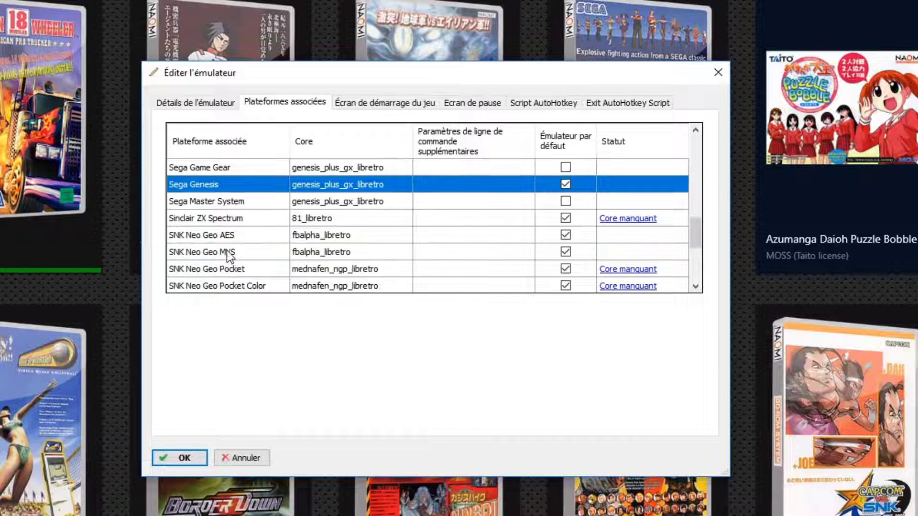
left_click(241, 239)
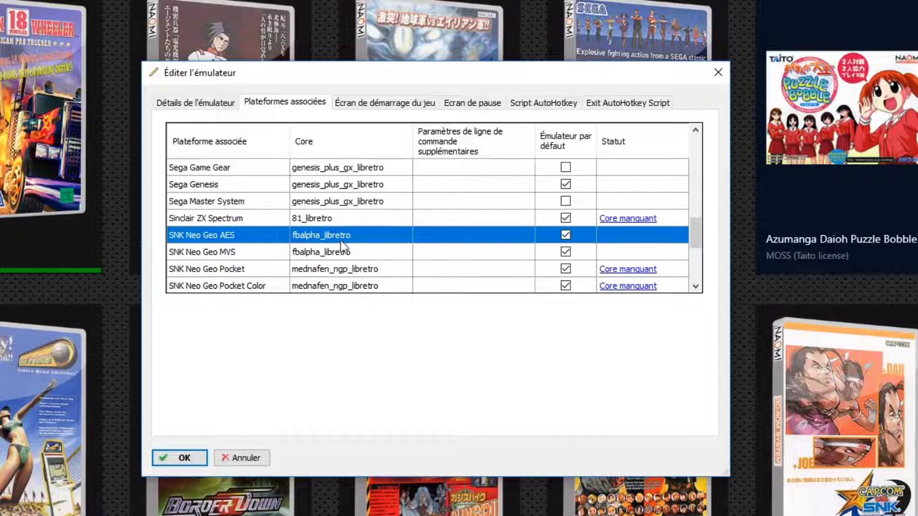
scroll(228, 274, "down", 1)
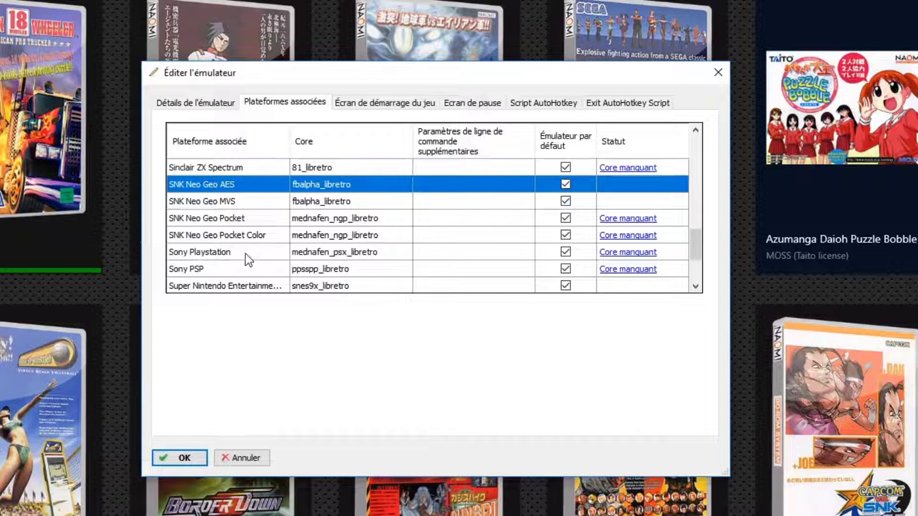
scroll(245, 254, "down", 1)
left_click(267, 234)
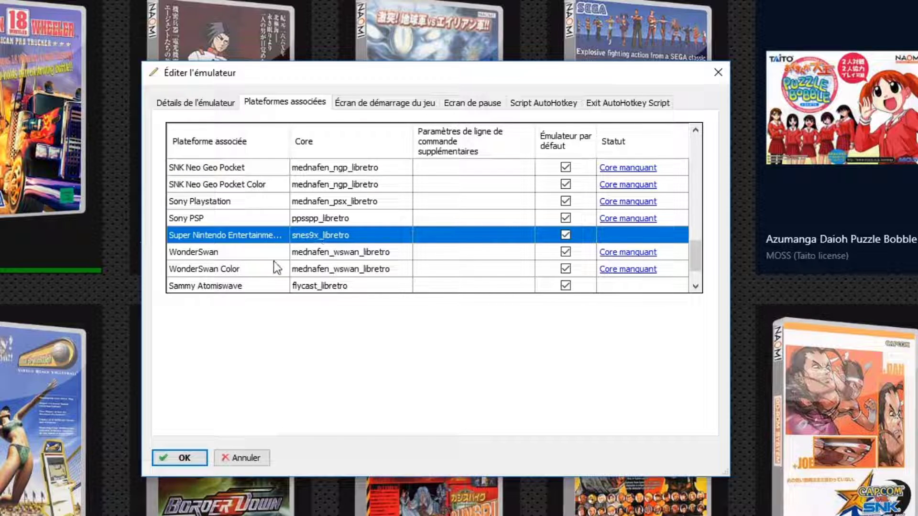
scroll(277, 266, "down", 1)
left_click(274, 237)
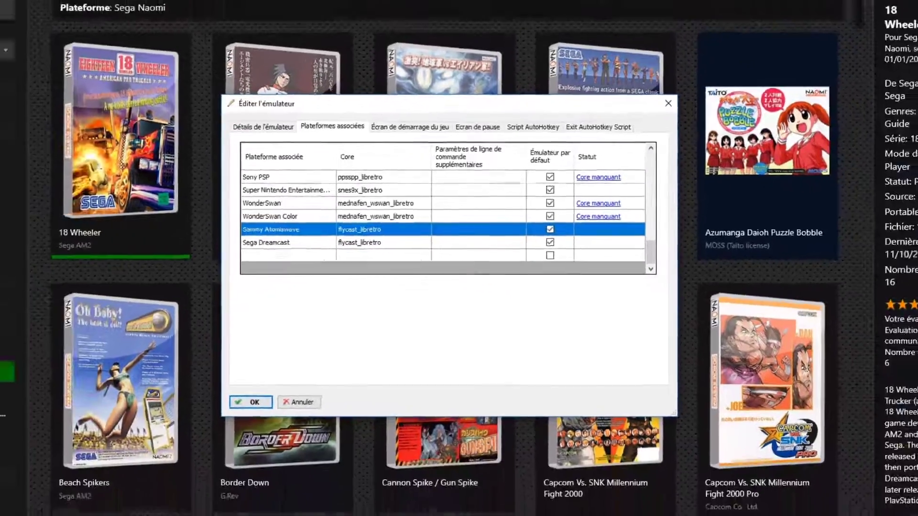
Switch to File Explorer and open the dc folder inside the RetroArch 1.79 system folder
mouse_move(60, 515)
left_click(226, 510)
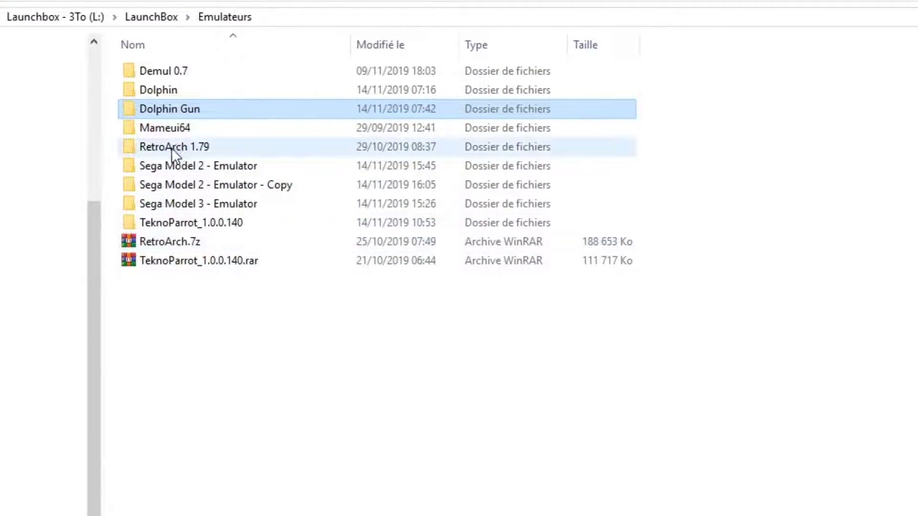
double_click(171, 148)
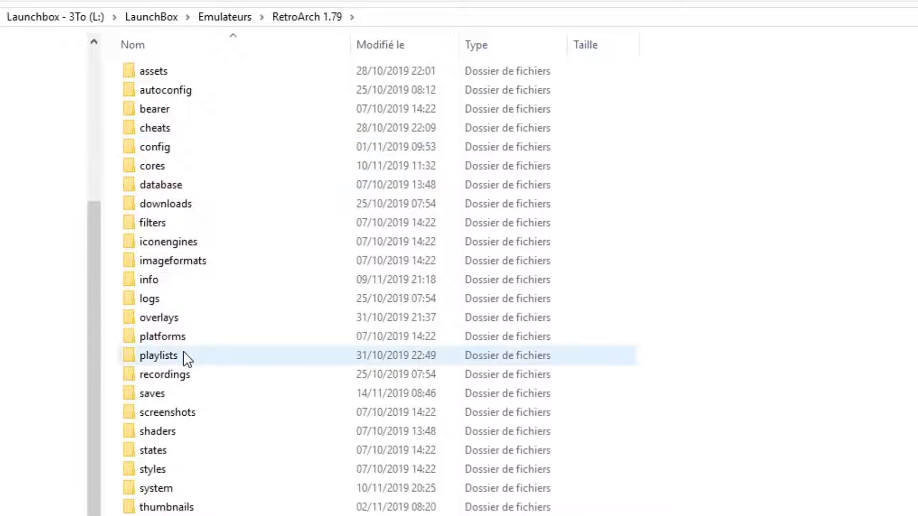
double_click(162, 489)
left_click(171, 69)
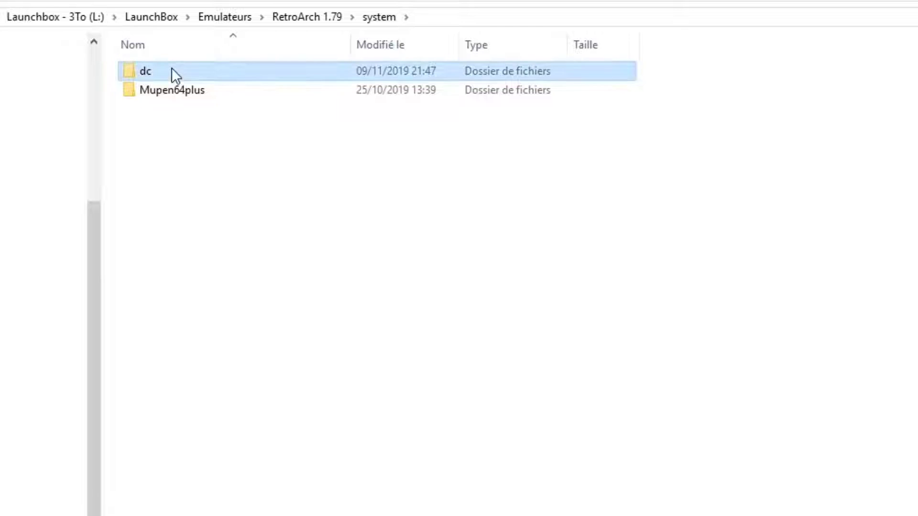
double_click(171, 71)
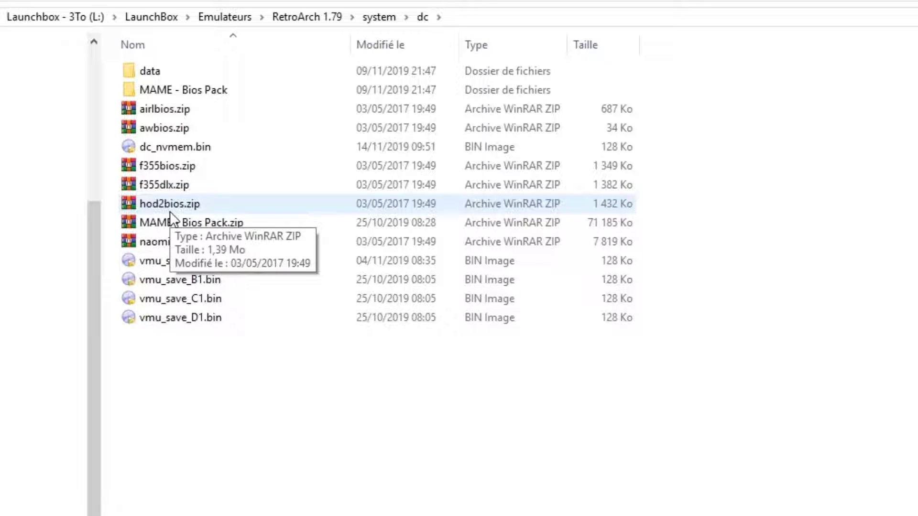
Locate the awbios.zip and naomi.zip BIOS files, and discard the Retroarch edit in LaunchBox, closing the emulator manager
left_click(182, 125)
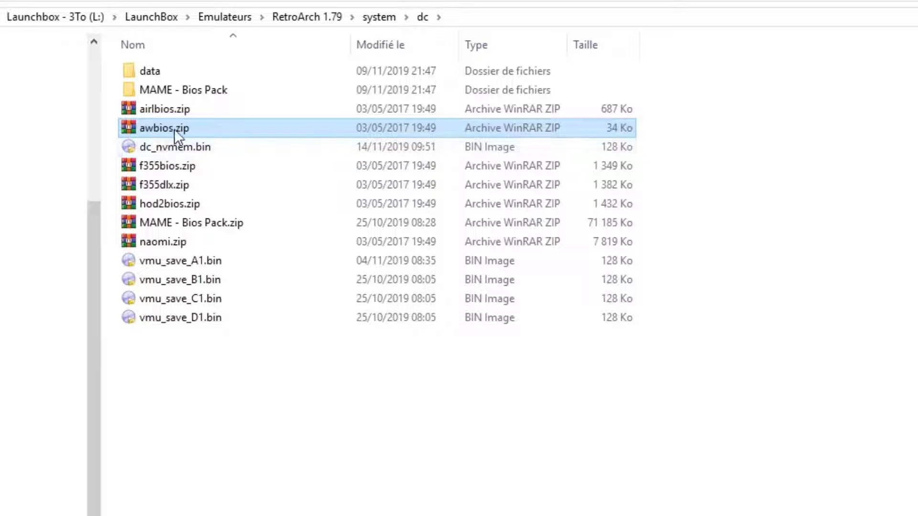
left_click(195, 243)
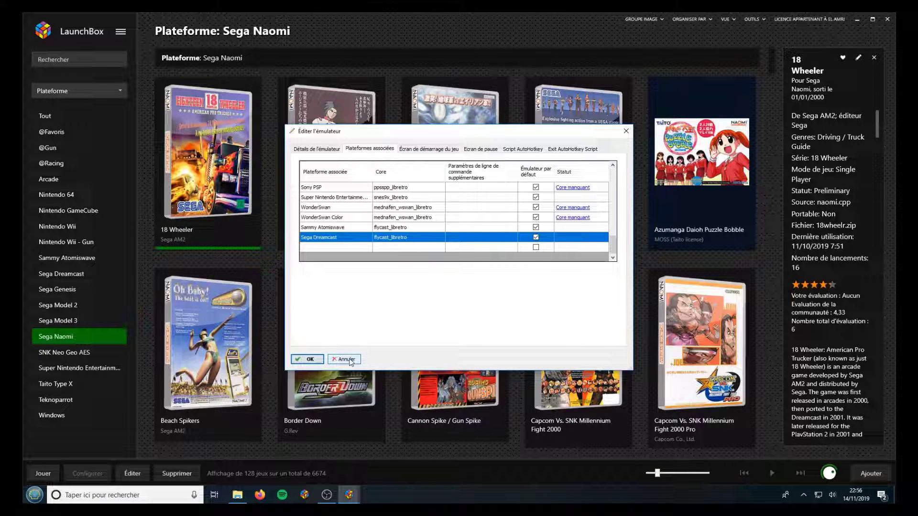
left_click(330, 362)
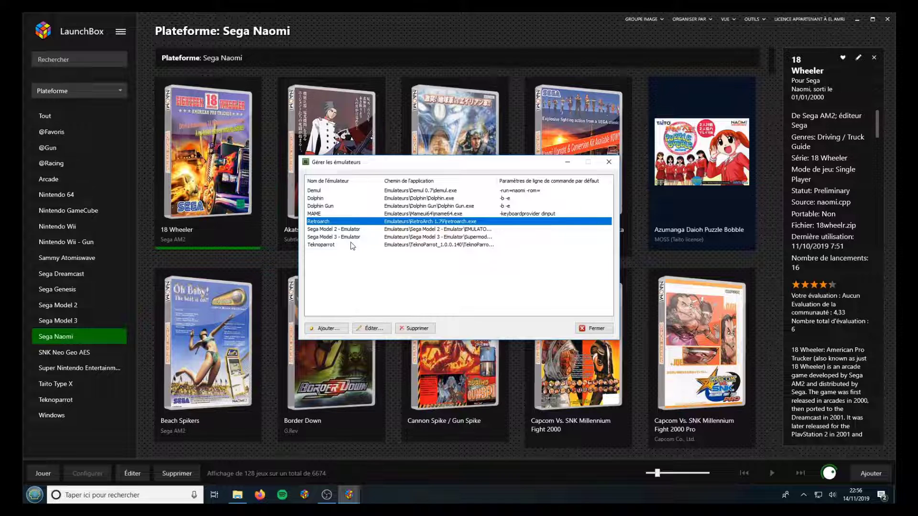
left_click(591, 328)
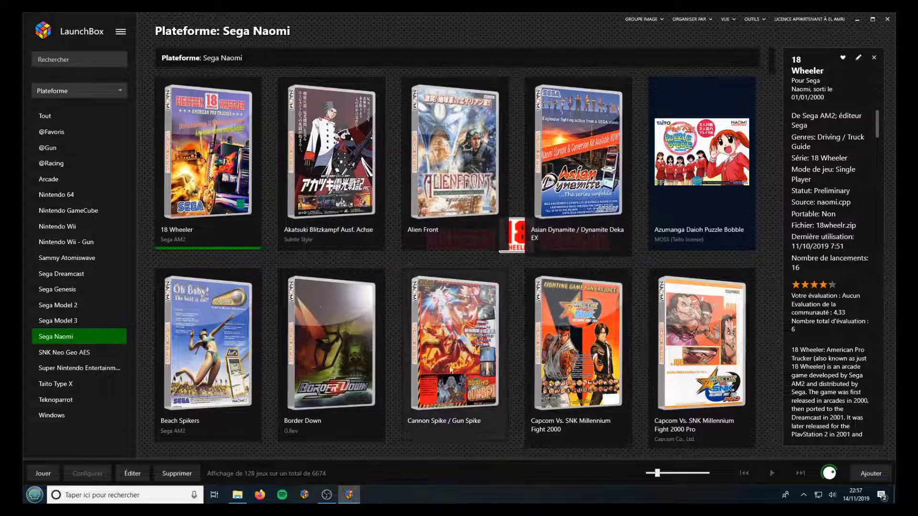